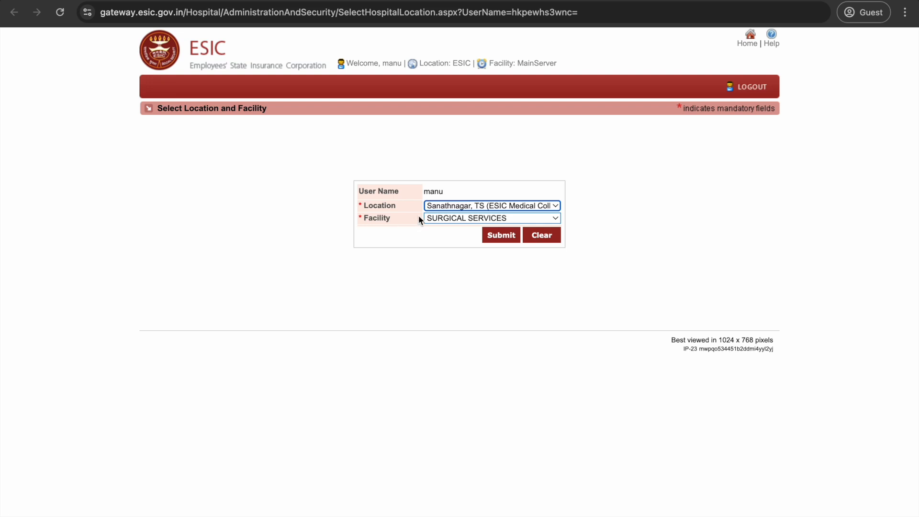
Submit the Sanathnagar, TS location with the SURGICAL SERVICES facility and open the Doctor Worklist
click(499, 241)
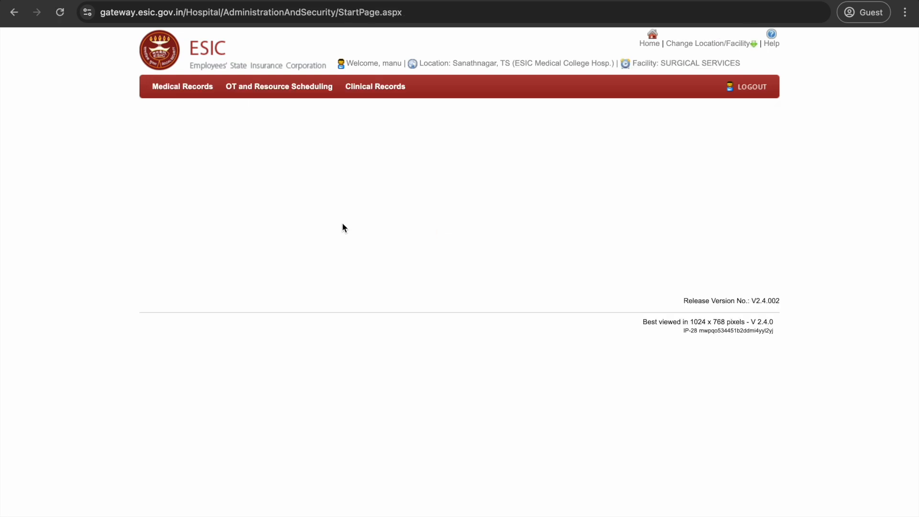
mouse_move(387, 87)
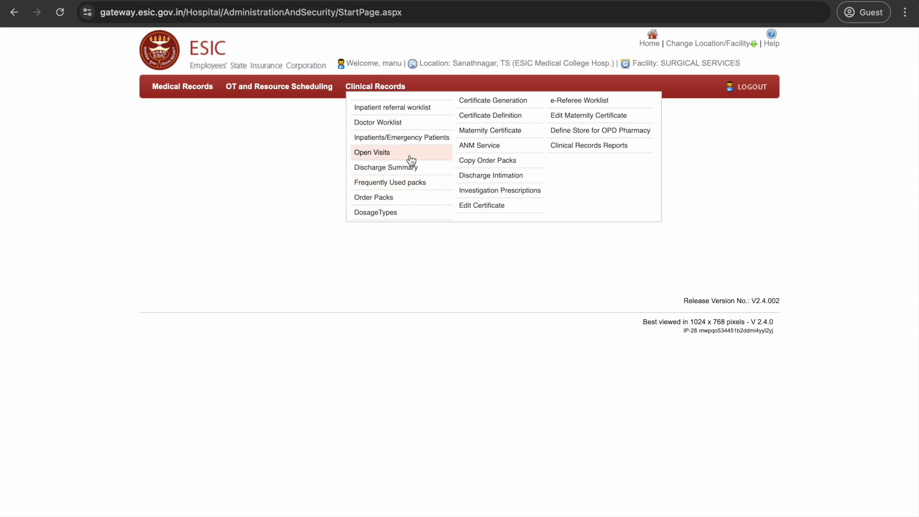
click(383, 123)
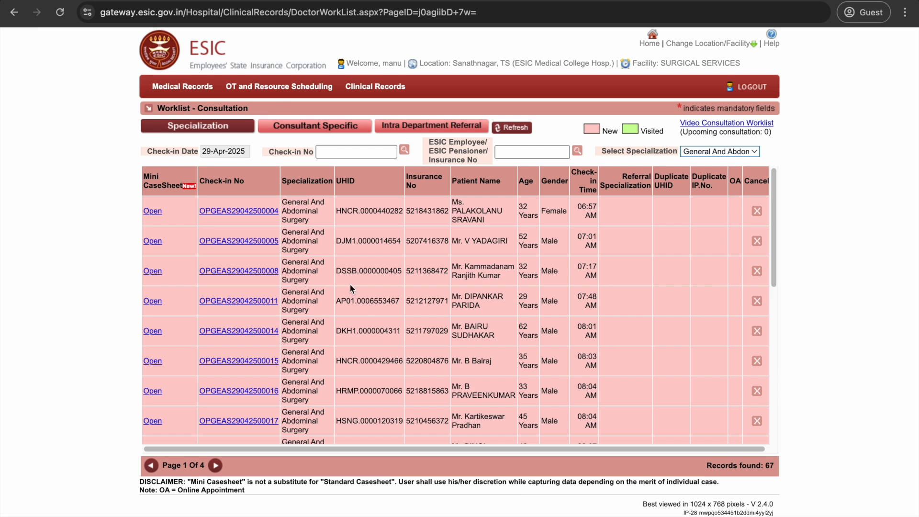
Review the worklist's check-in date and specialization choices, keeping General And Abdominal Surgery selected
drag(200, 151, 244, 150)
click(705, 153)
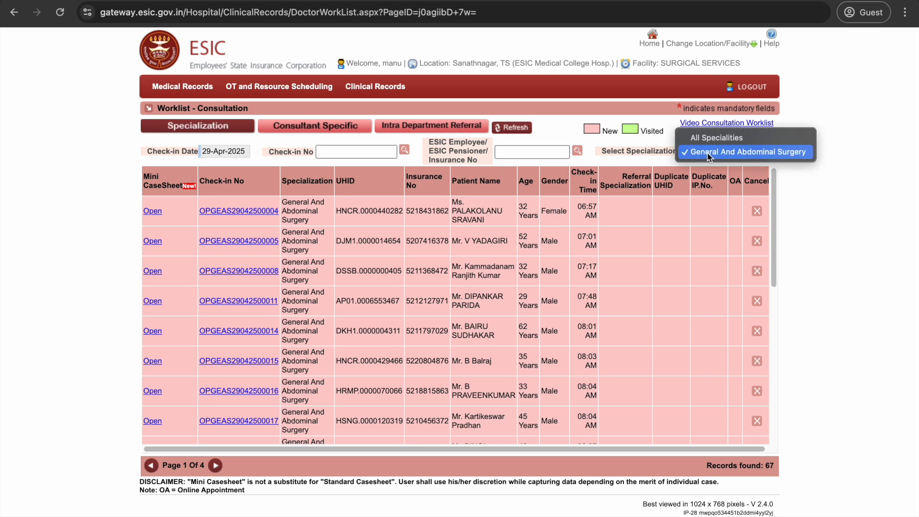
click(720, 153)
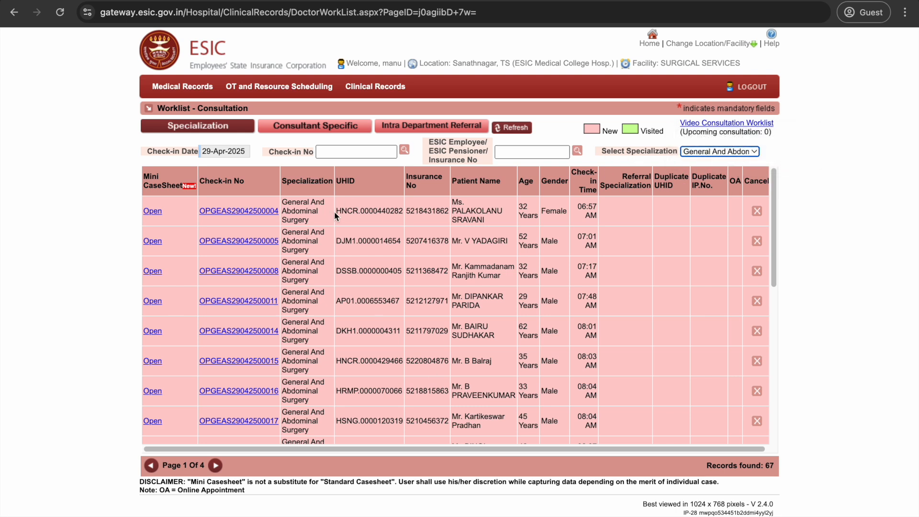
Return to the location and facility selection, resubmit the same choices and reopen the Doctor Worklist
click(20, 15)
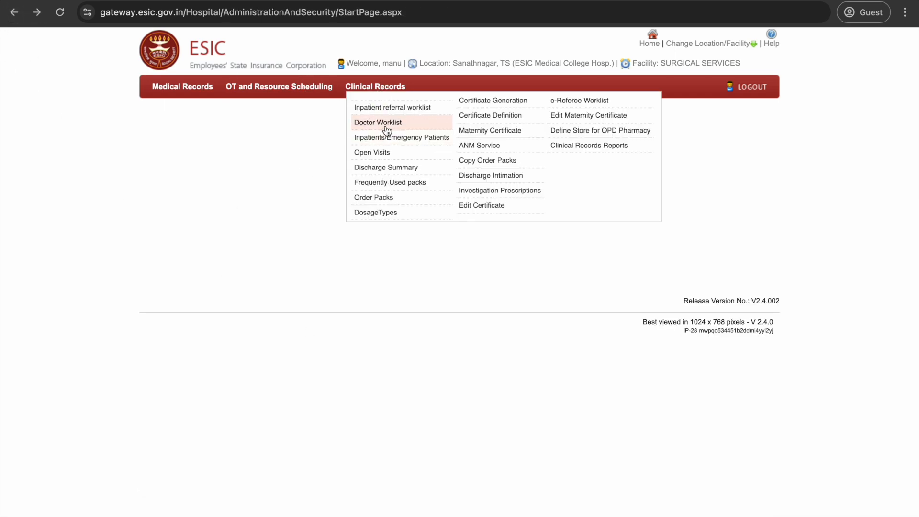
click(14, 13)
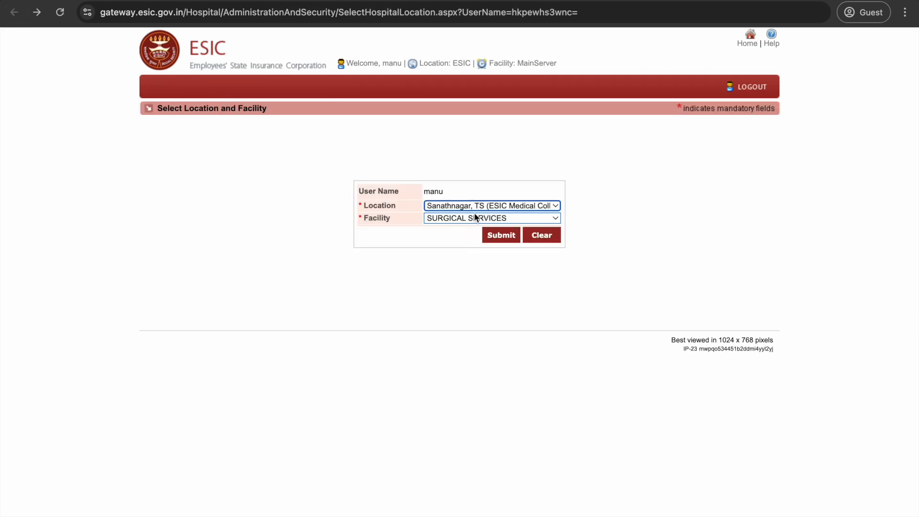
click(505, 240)
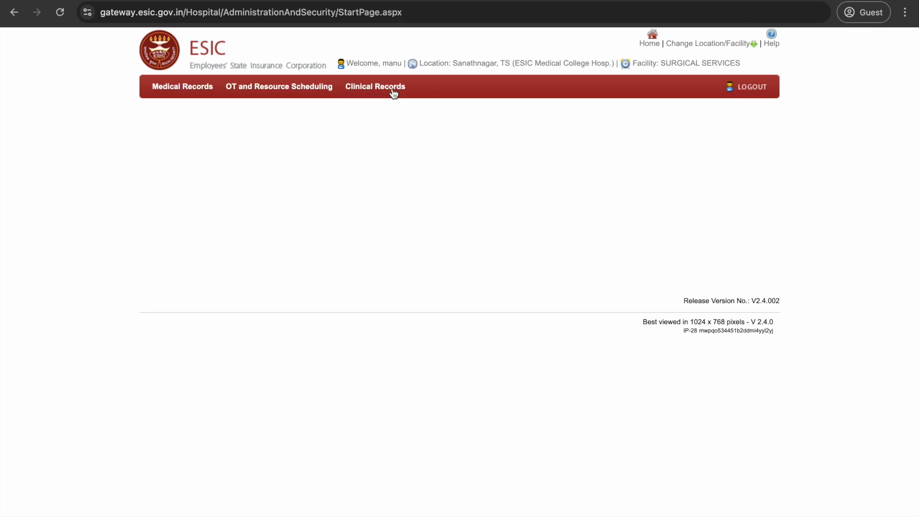
mouse_move(382, 93)
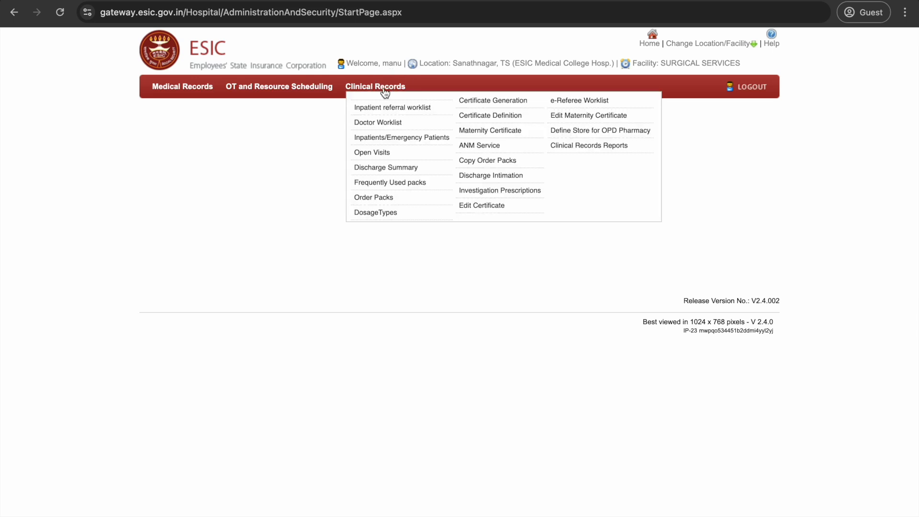
click(392, 123)
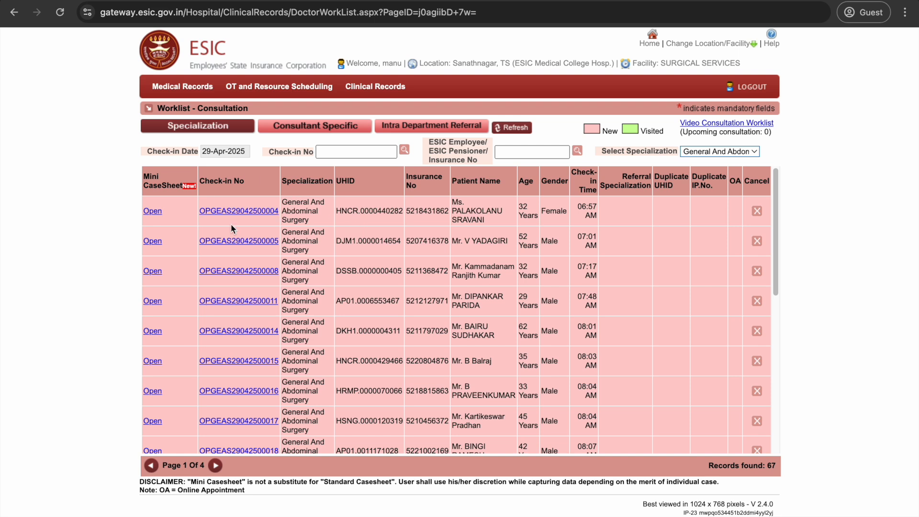
Open the mini casesheet of the first patient in the worklist and go through its chief complaint fields
click(345, 151)
click(152, 213)
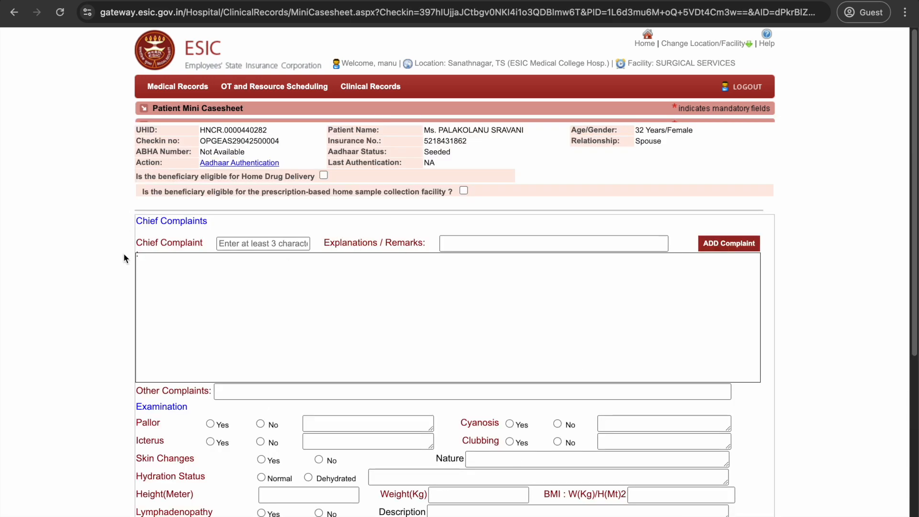
click(257, 241)
click(218, 307)
click(460, 247)
click(657, 287)
Add the chief complaint "cold" with the remarks "since 3 days" to the mini casesheet
click(249, 241)
text(col)
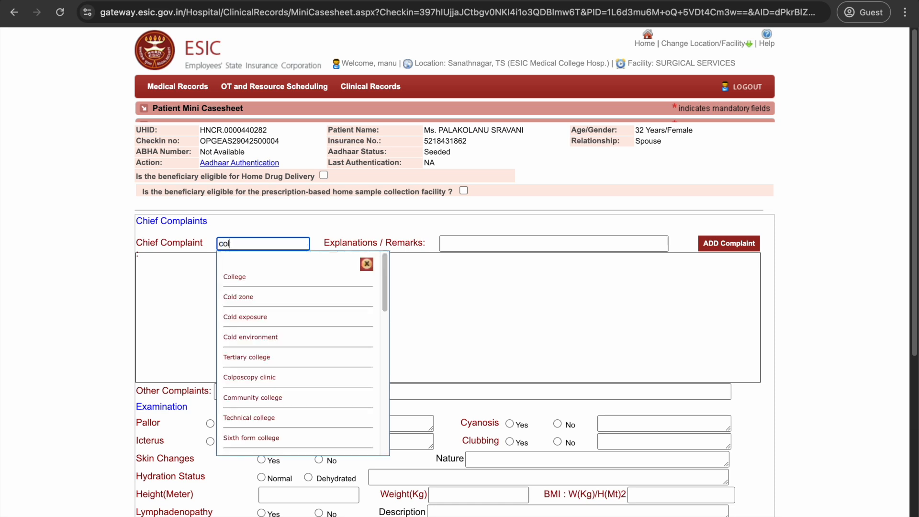
text(d)
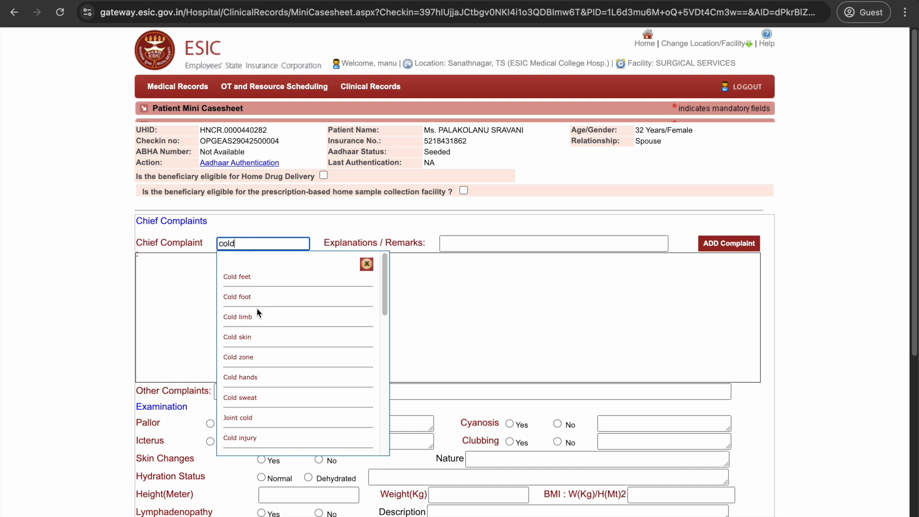
click(481, 237)
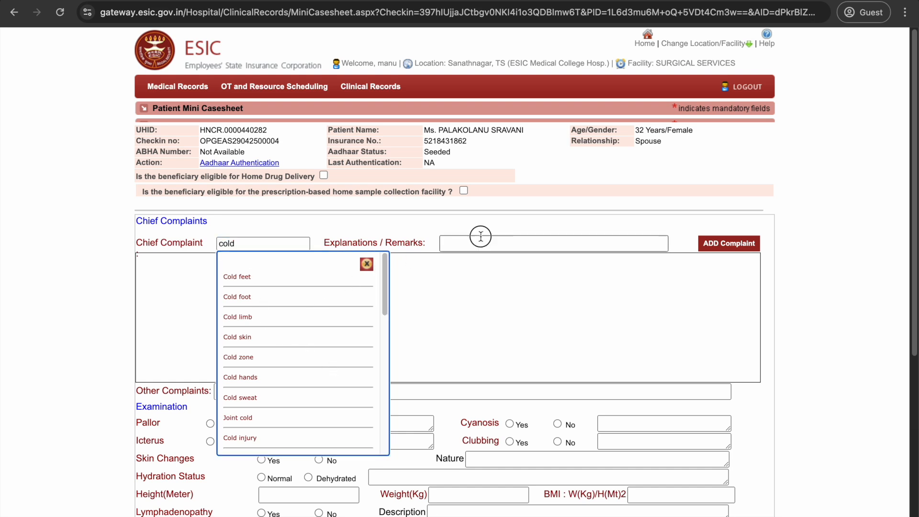
text(since 3 days)
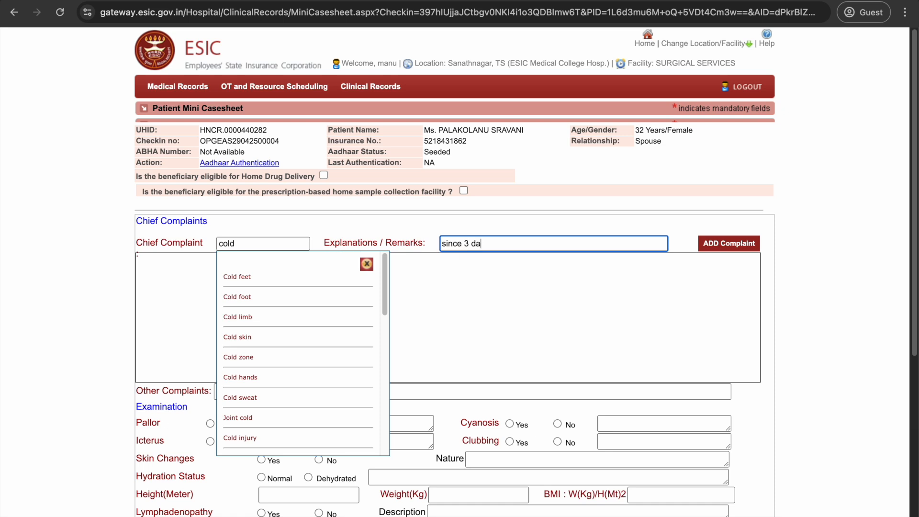
click(732, 244)
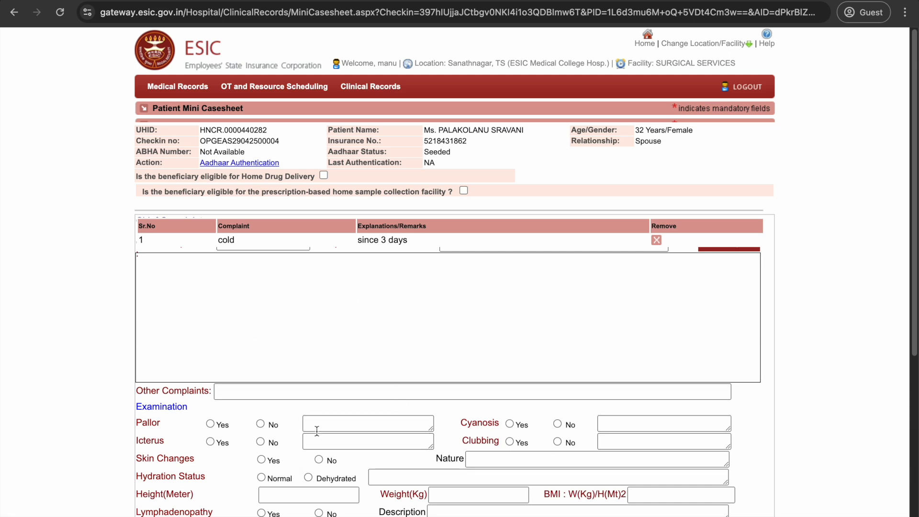
Find Sinusitis in the SNOMED CT diagnosis search and add it as a Provisional Diagnosis
scroll(168, 366, down, 6)
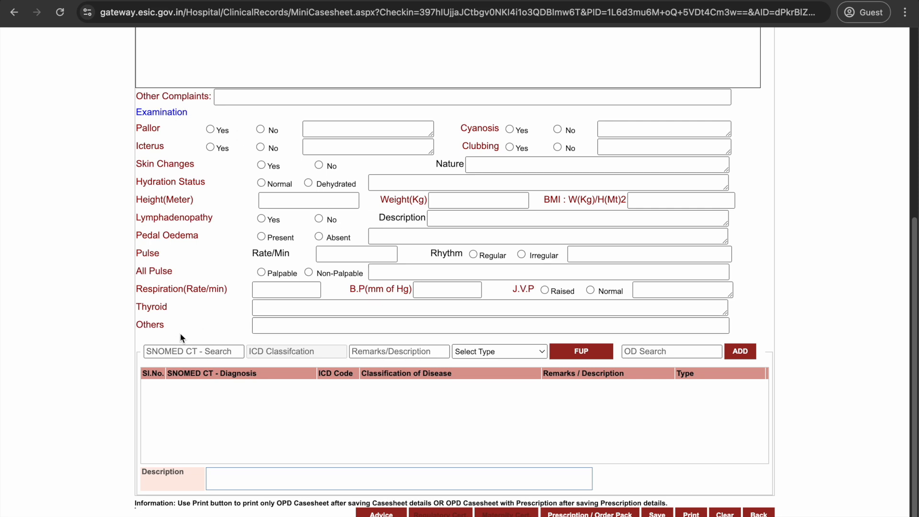
click(186, 349)
text(sinusi)
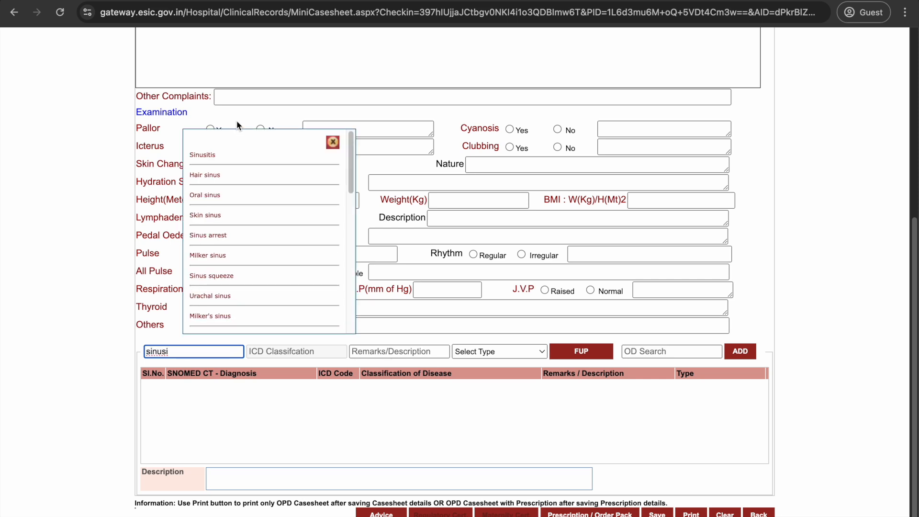
click(202, 160)
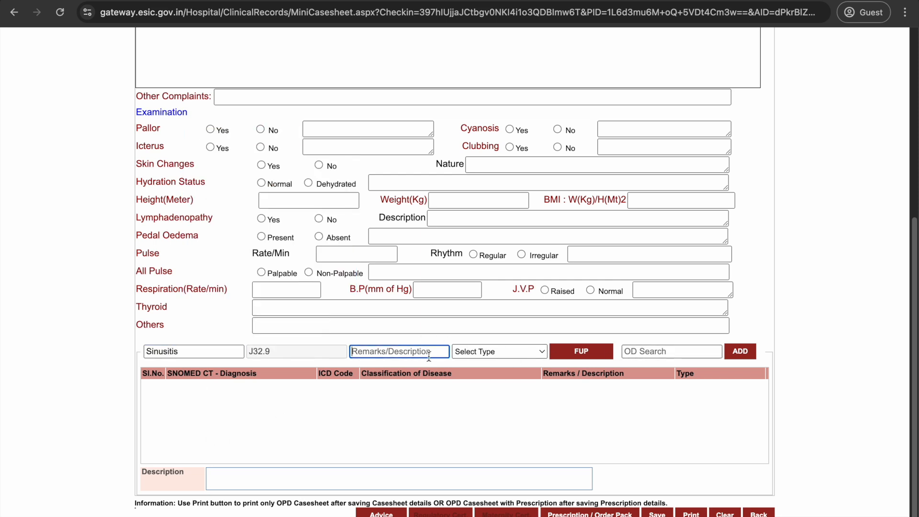
click(470, 354)
click(501, 366)
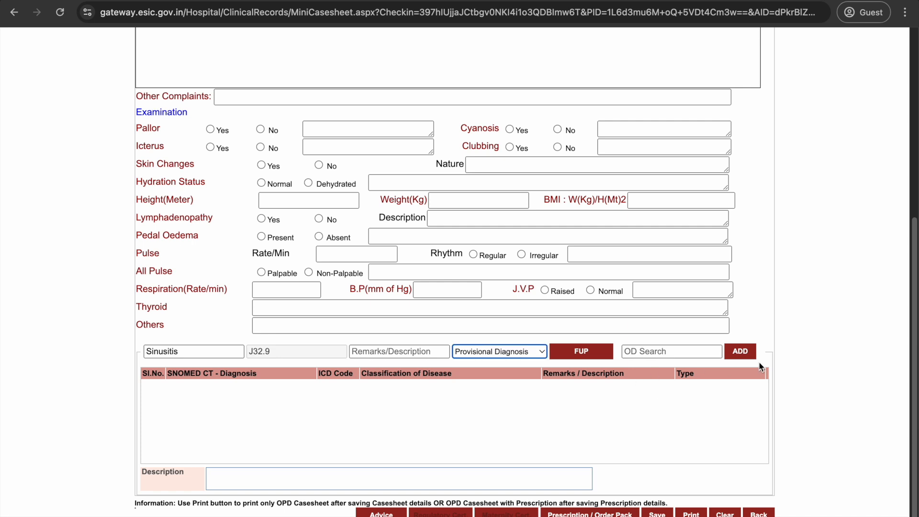
click(746, 354)
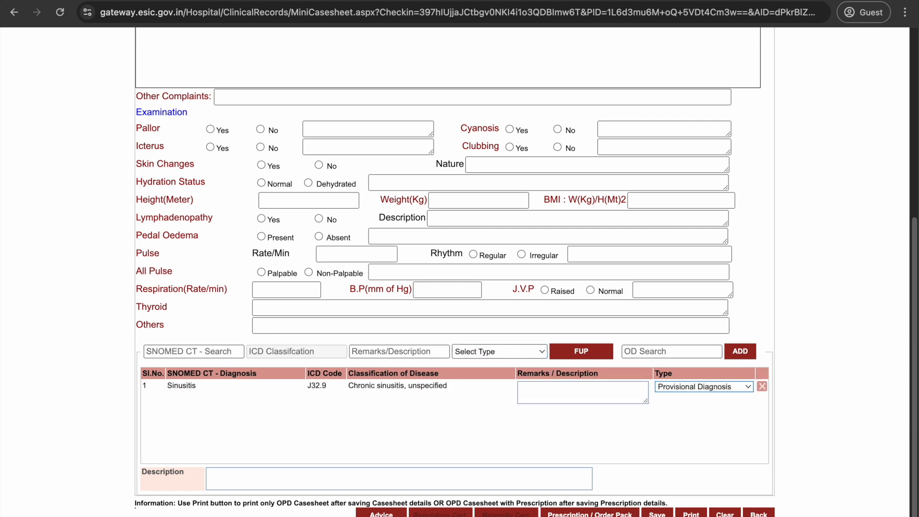
Save the mini casesheet and go back to the consultation worklist
click(656, 514)
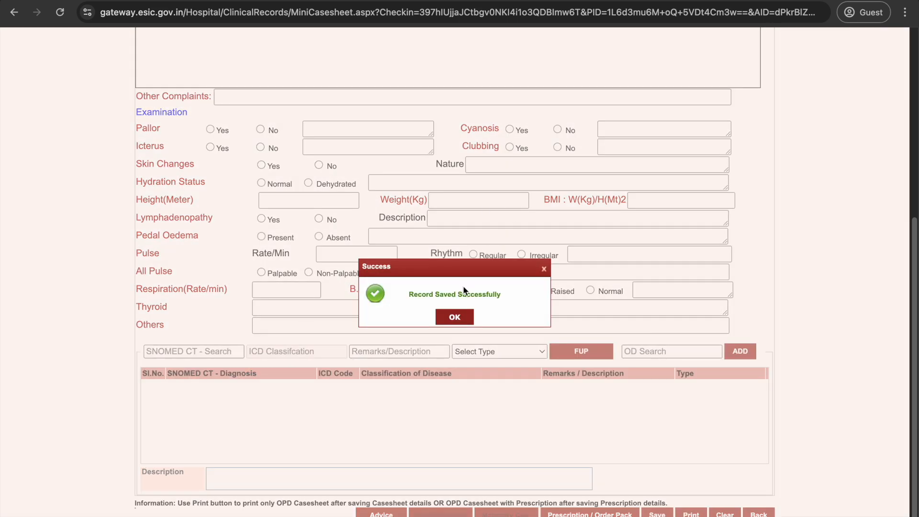
click(456, 317)
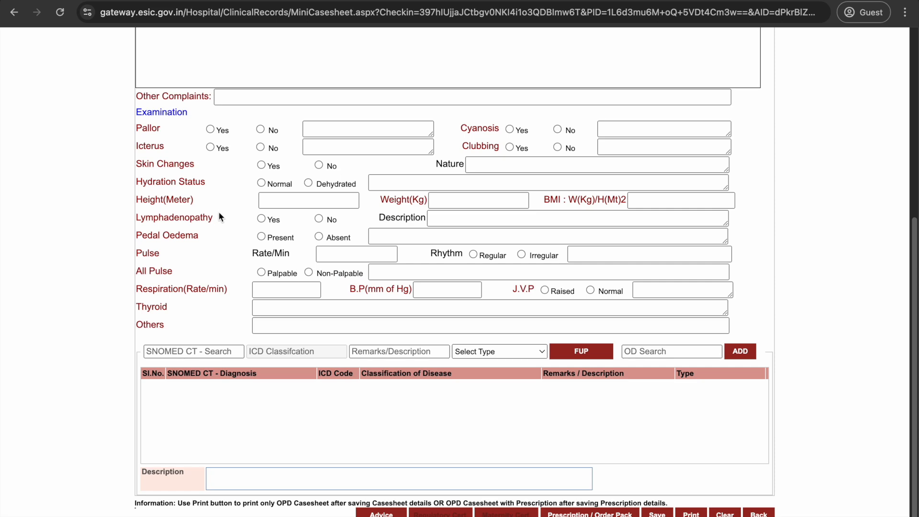
scroll(350, 335, down, 6)
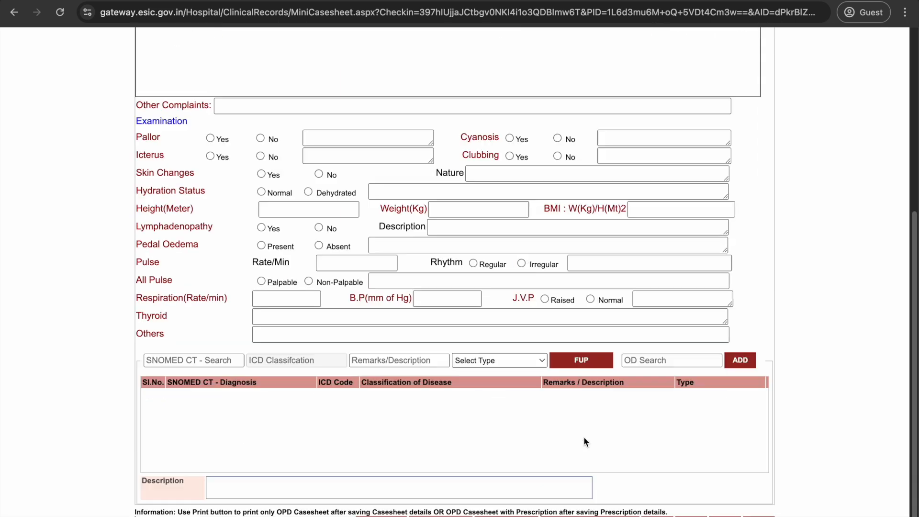
click(758, 514)
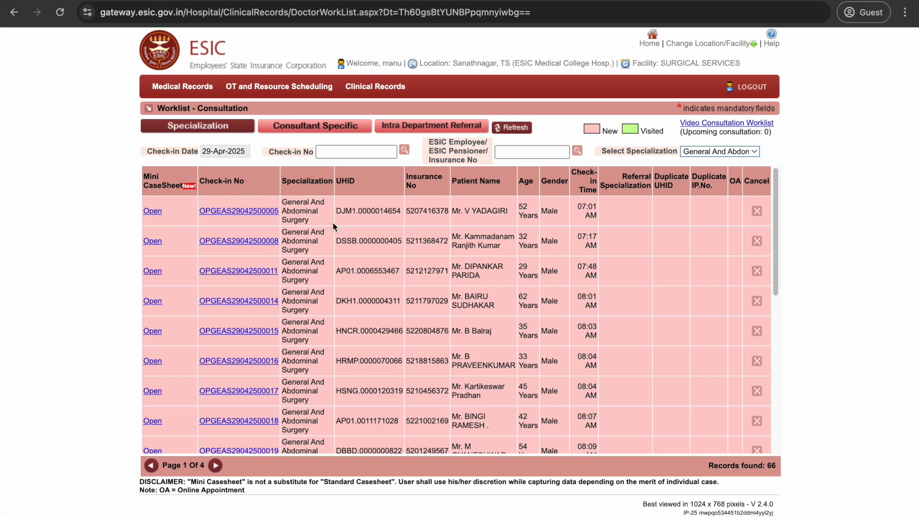
Show the Consultant Specific worklist and open the full case sheet of the visited patient
click(267, 86)
click(341, 126)
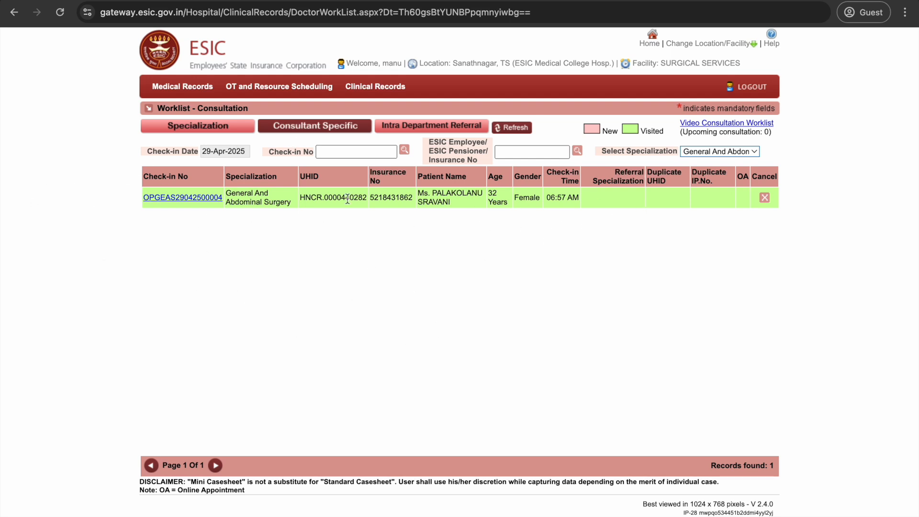
click(188, 200)
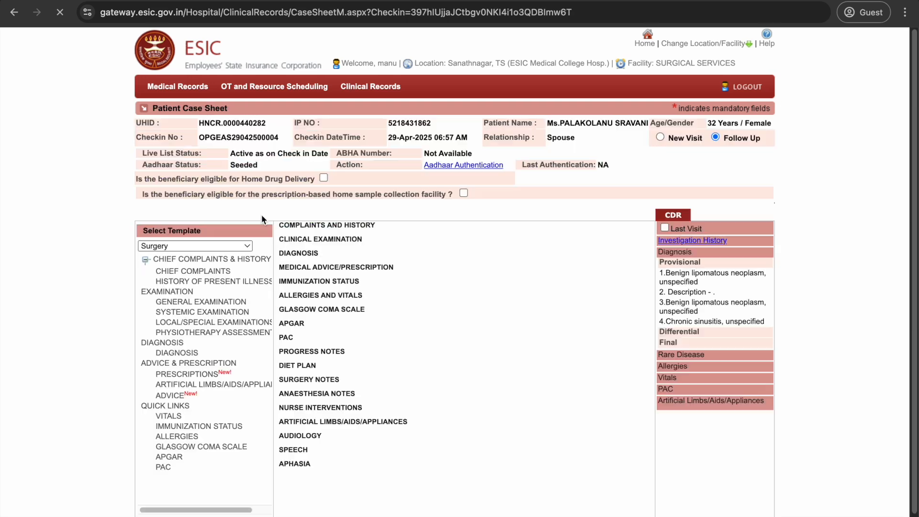
Check the recorded complaint and the Sinusitis diagnosis in the patient's case sheet
drag(321, 281, 511, 282)
click(434, 390)
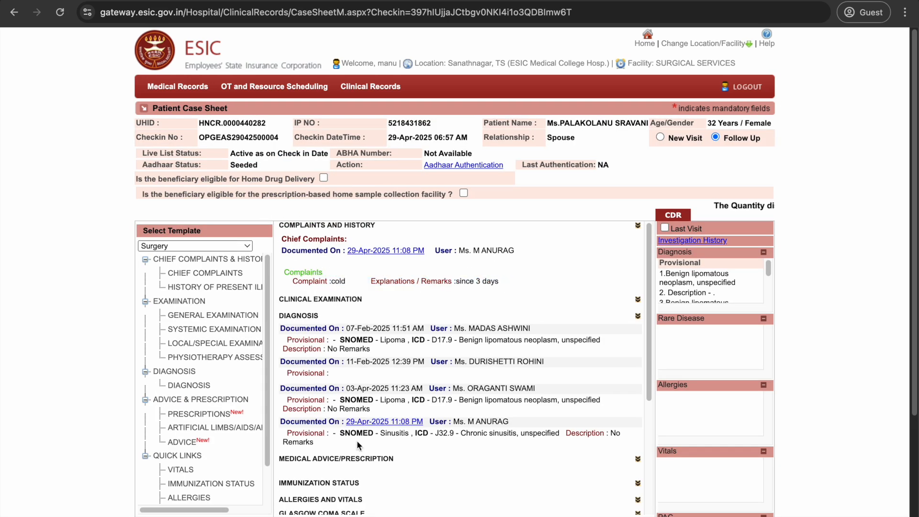
click(370, 432)
drag(369, 432, 484, 449)
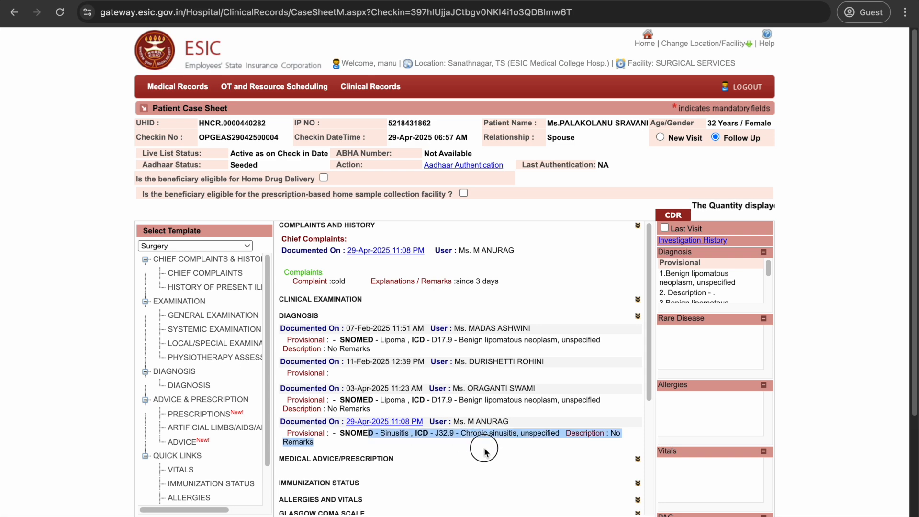
click(539, 291)
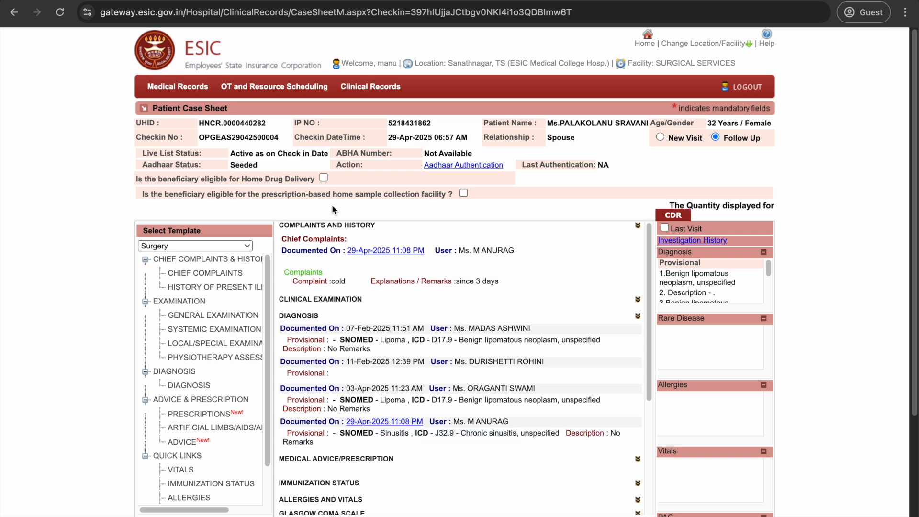
Return to the Specialization worklist and open the standard case sheet of the first listed patient
click(14, 12)
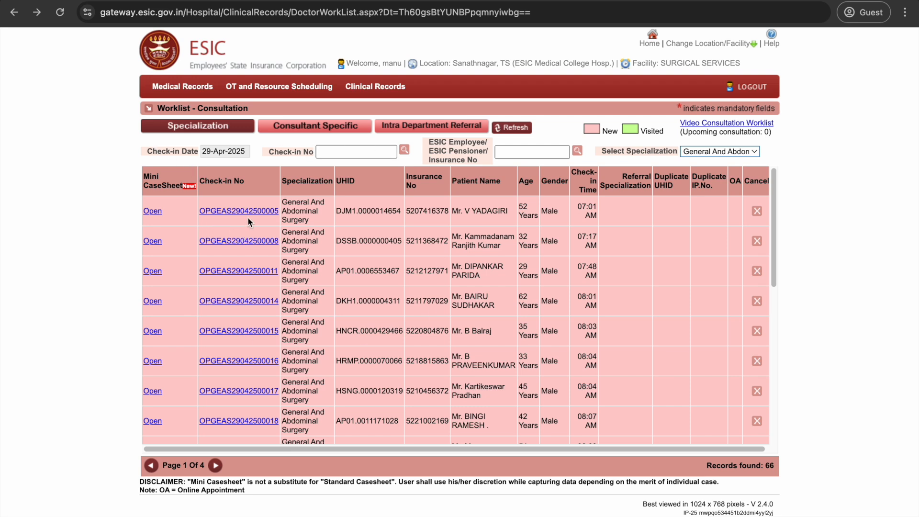
click(231, 219)
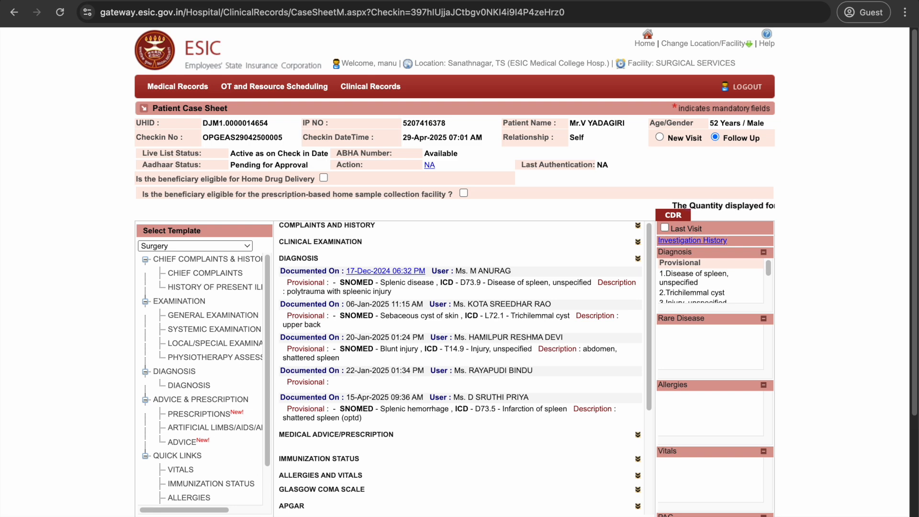
Open the prescriptions form, search medications by drug name for "levo" and choose the first Levocetirizine Tab. 5mg
click(207, 415)
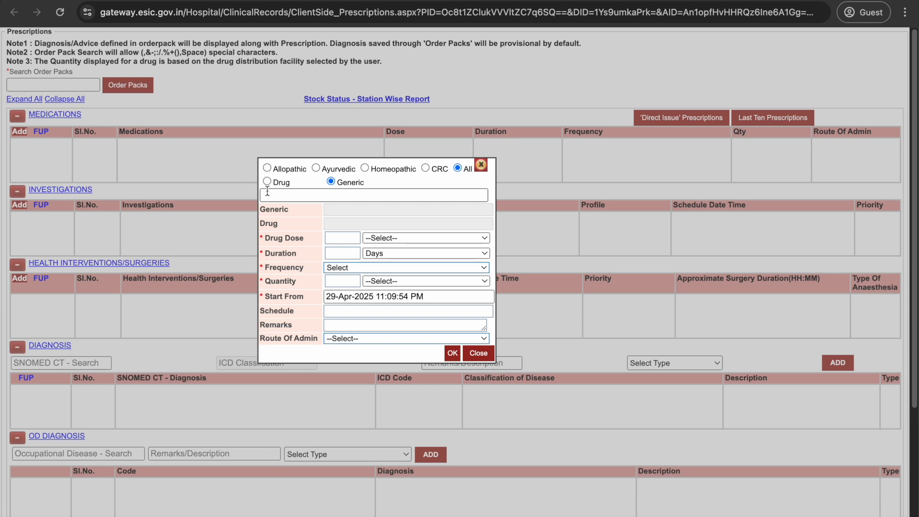
click(268, 182)
click(280, 198)
text(le)
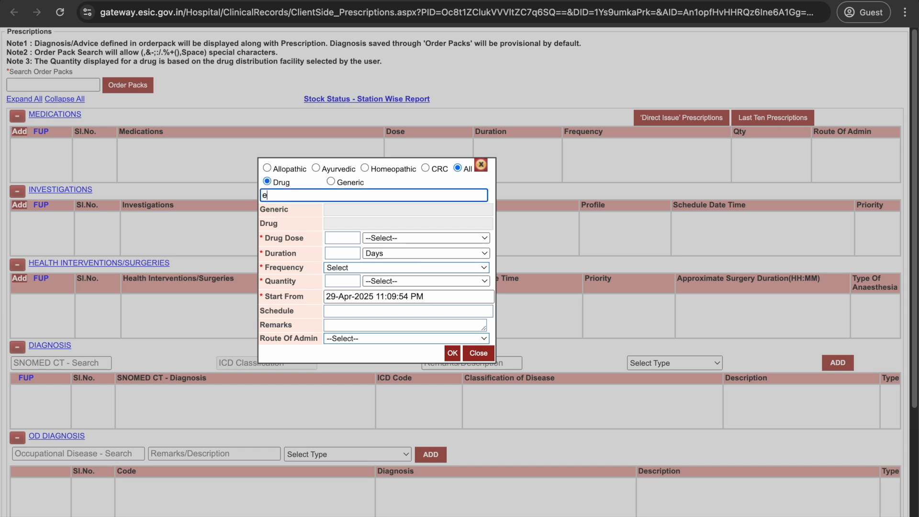
text(vo)
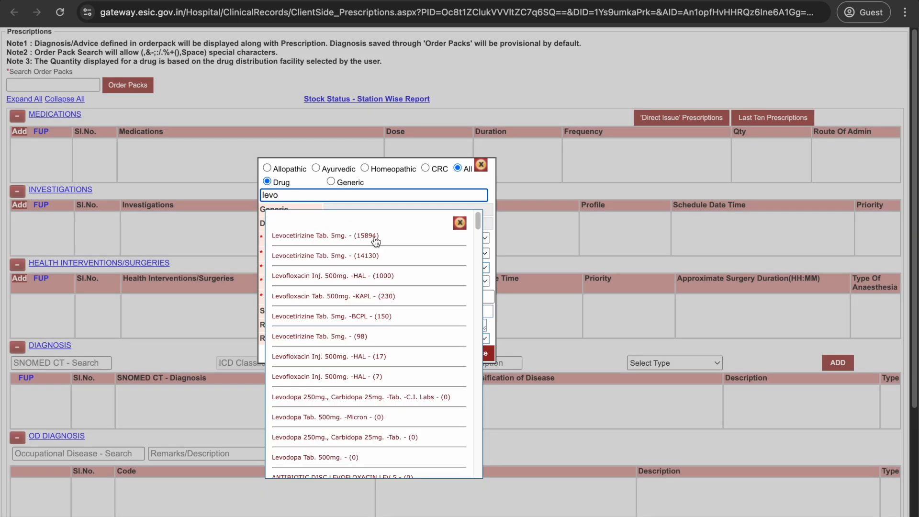
click(352, 235)
drag(350, 240, 302, 239)
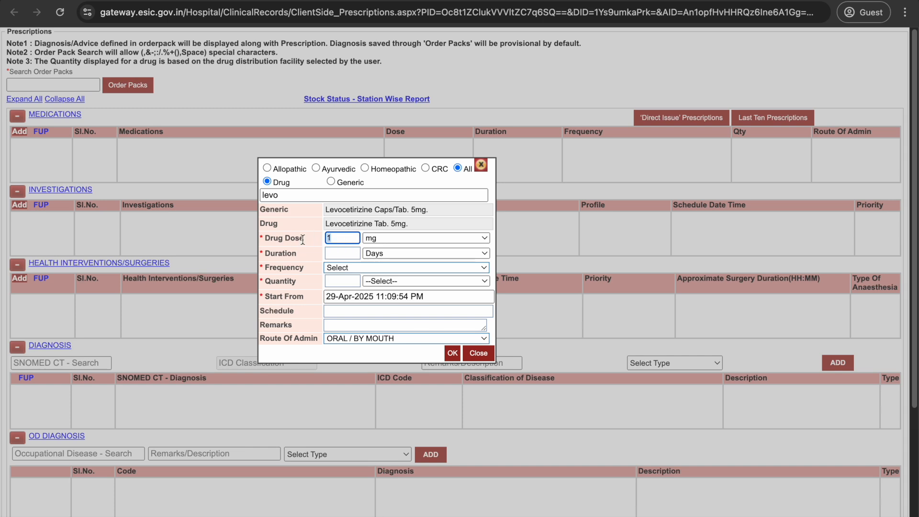
Set the Levocetirizine dose to 5 mg for 5 days, with the frequency HS - Once at night
text(5)
click(329, 252)
text(5)
click(352, 267)
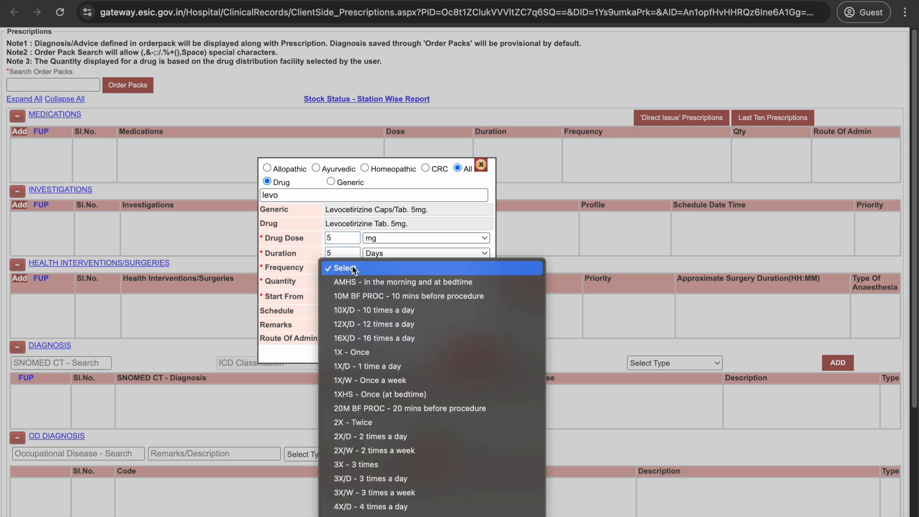
scroll(353, 266, down, 10)
click(392, 515)
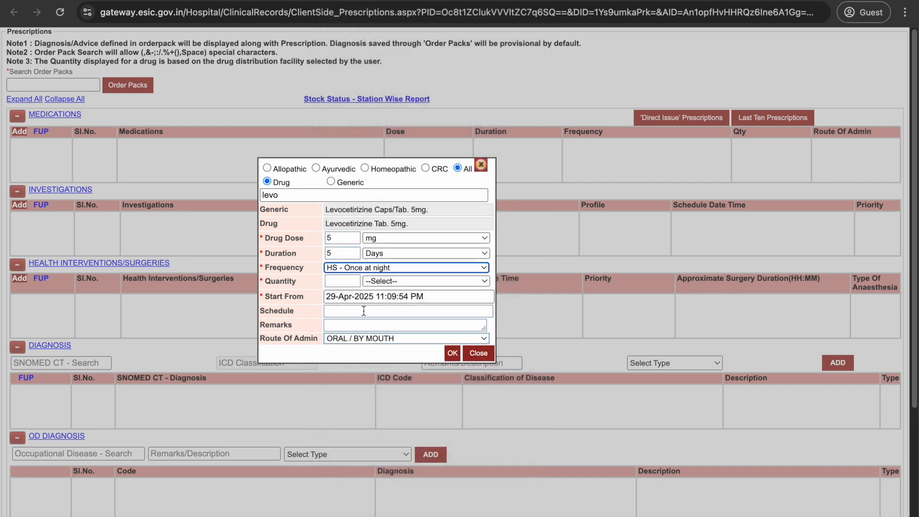
Set the Levocetirizine quantity to 5 No(s) and add the drug to the medications list
click(347, 284)
text(5)
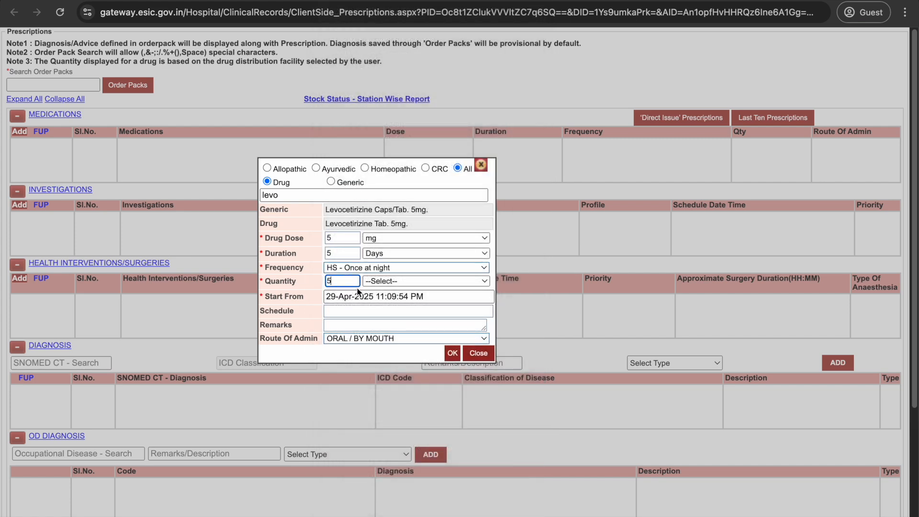
click(386, 282)
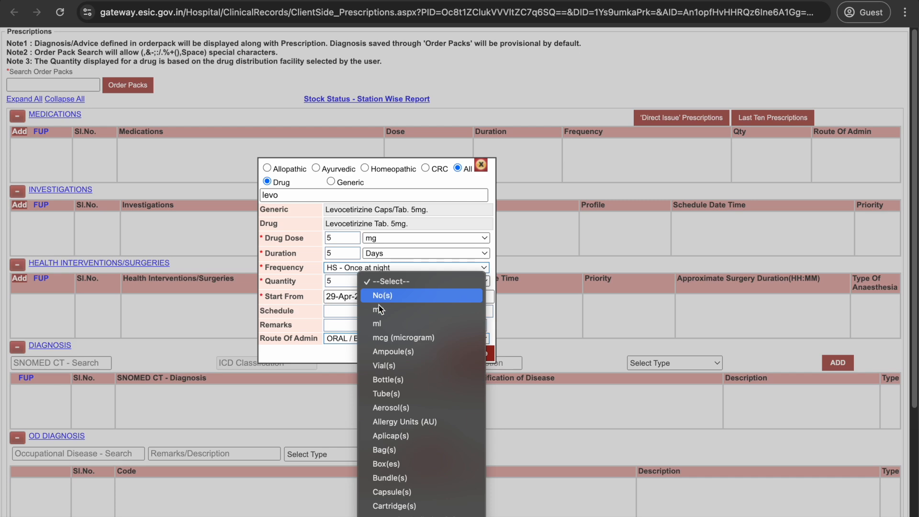
click(381, 297)
click(453, 355)
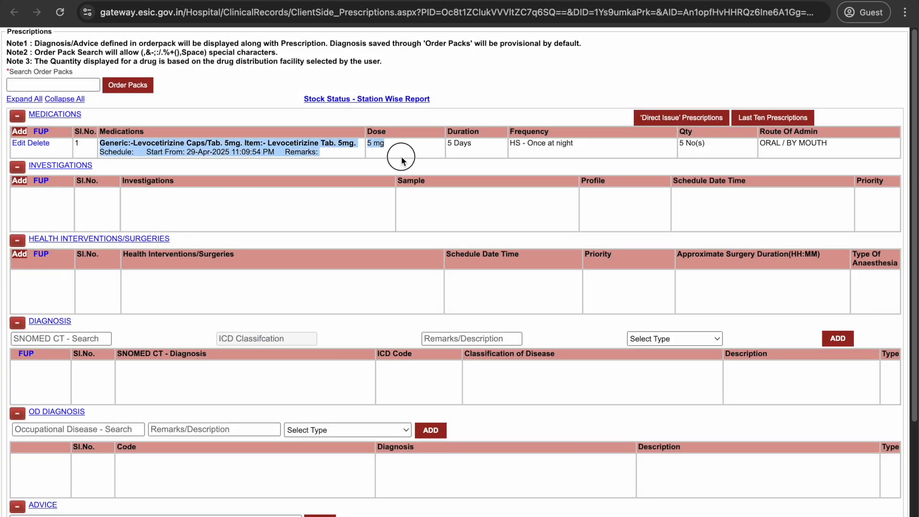
Save and close the prescription, acknowledging the confirmation to return to the patient's case sheet
scroll(682, 481, down, 3)
click(697, 412)
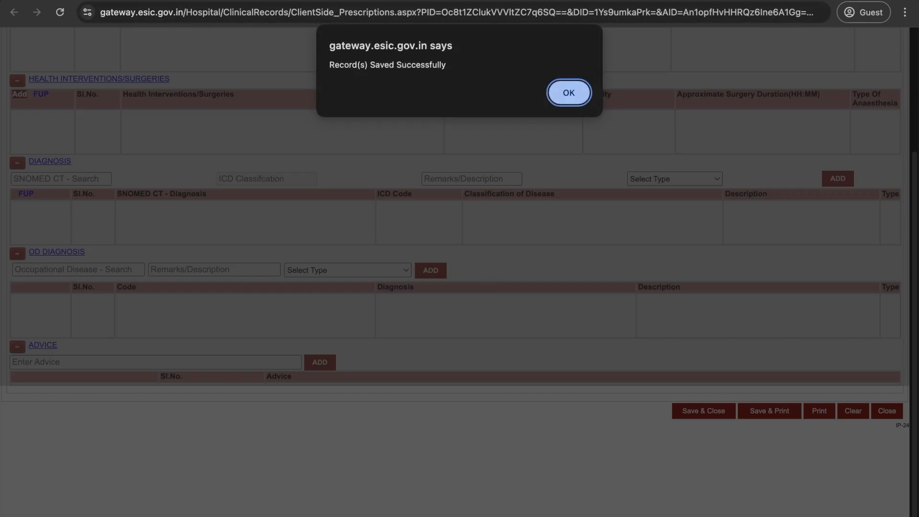
click(569, 92)
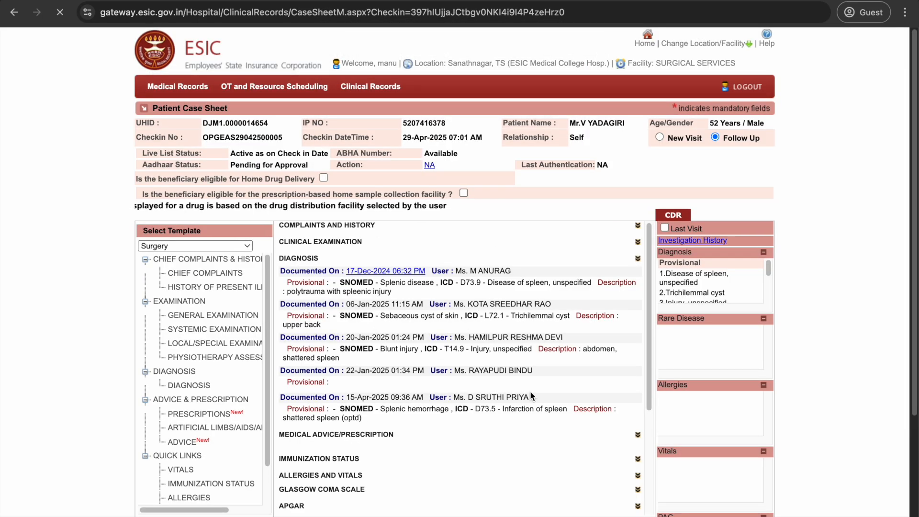
Reopen the saved medication record from the case sheet, save it with printing, and close the print report
scroll(487, 417, down, 2)
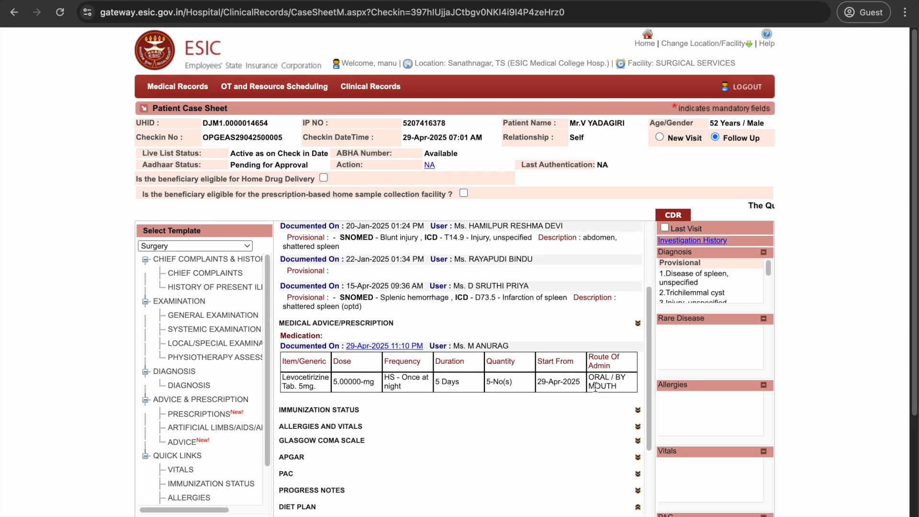
click(400, 351)
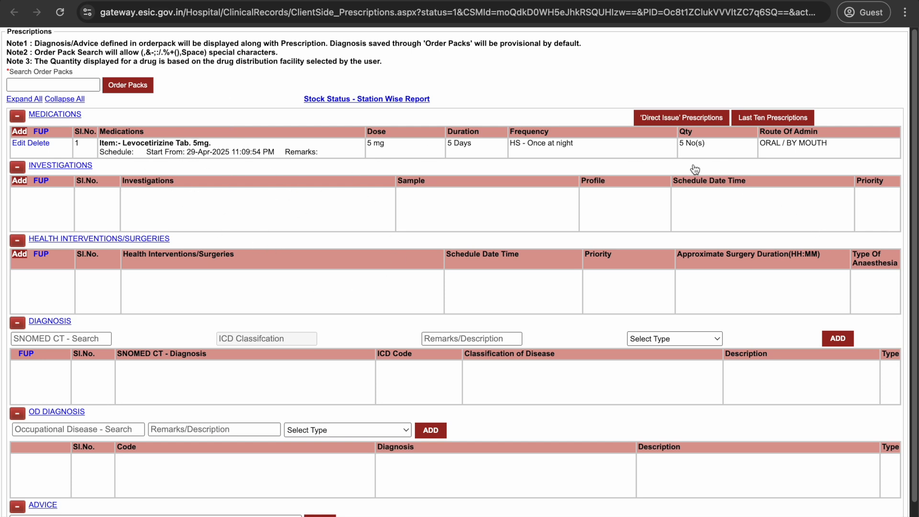
scroll(561, 281, down, 1)
scroll(559, 277, down, 1)
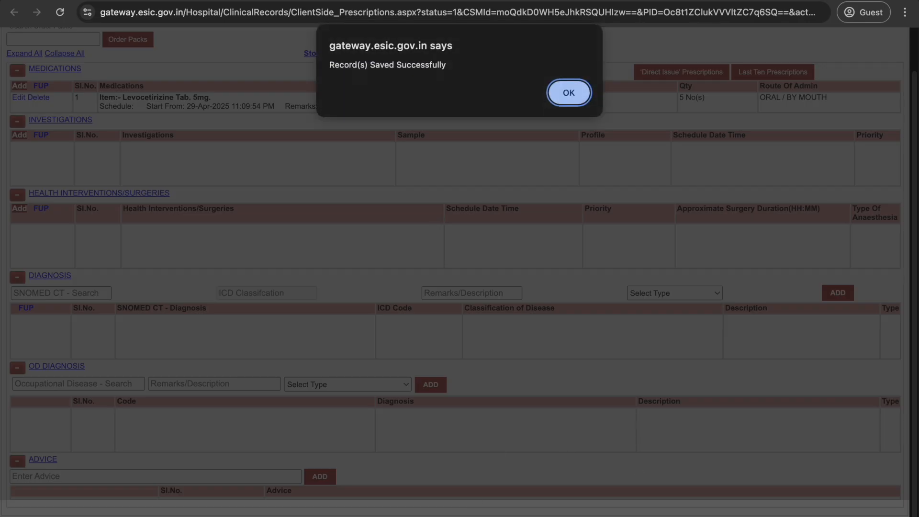
click(572, 101)
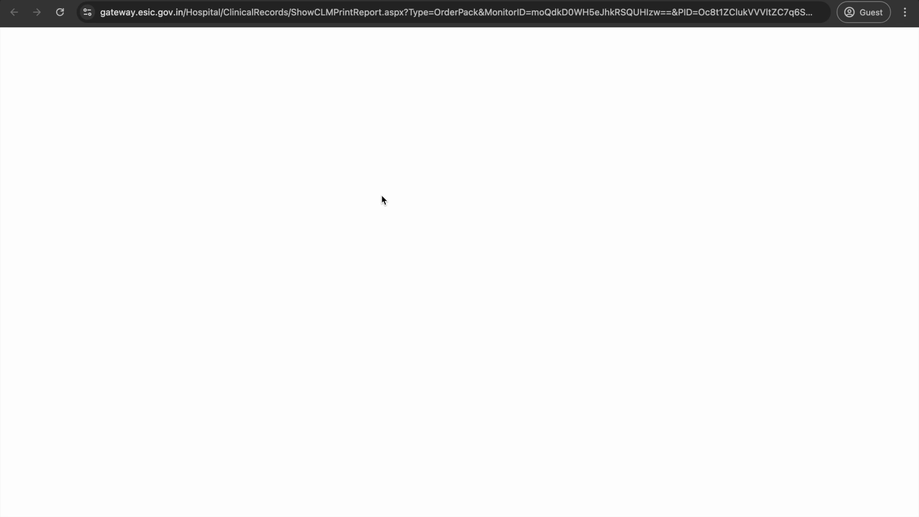
click(641, 1)
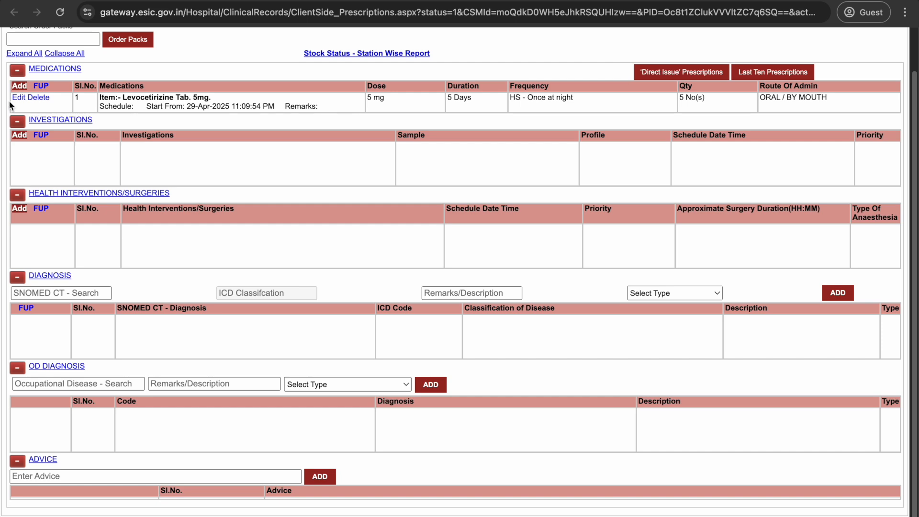
Search for the investigation "cbc" and add COMPLETE BLOOD COUNT ROUTINE with sample Whole Blood EDTA and Routine priority
click(20, 135)
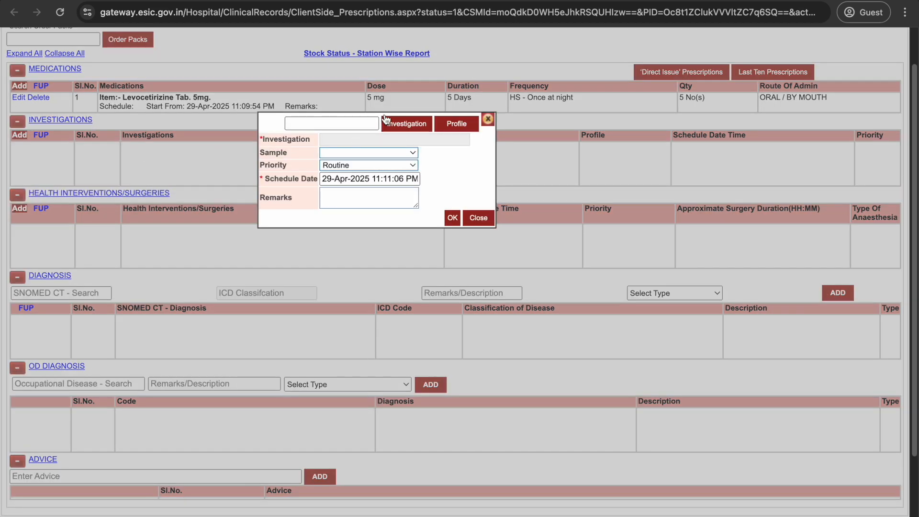
text(cbc)
click(427, 124)
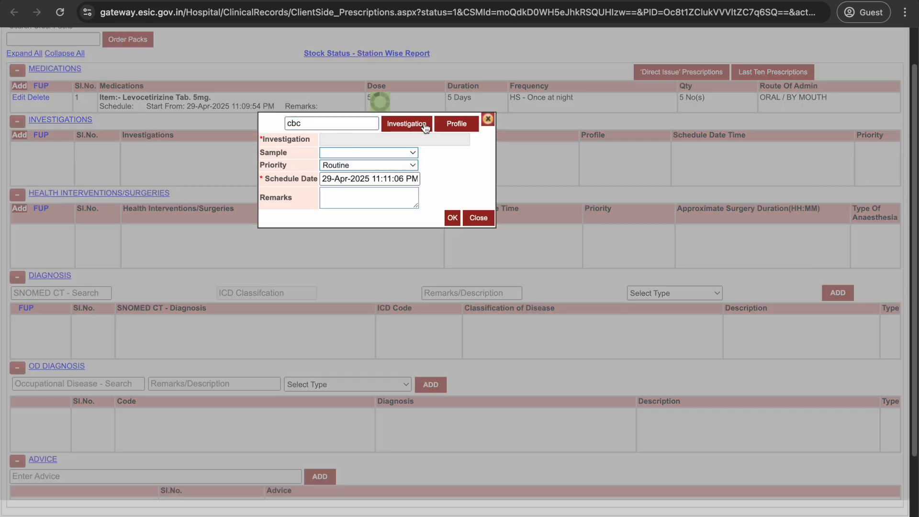
click(339, 288)
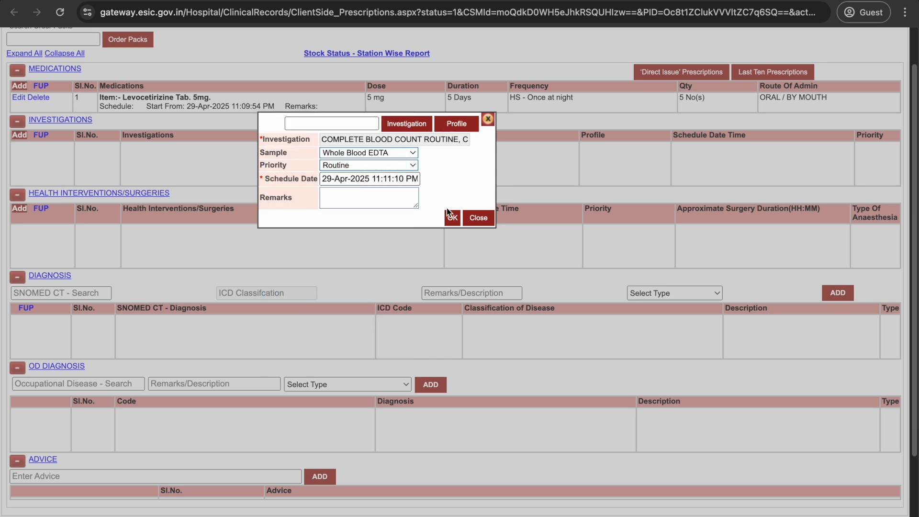
click(453, 218)
click(479, 218)
Save and print the updated prescription, then check the patient details, medication and investigation on the Out-Patient Prescription report
click(762, 501)
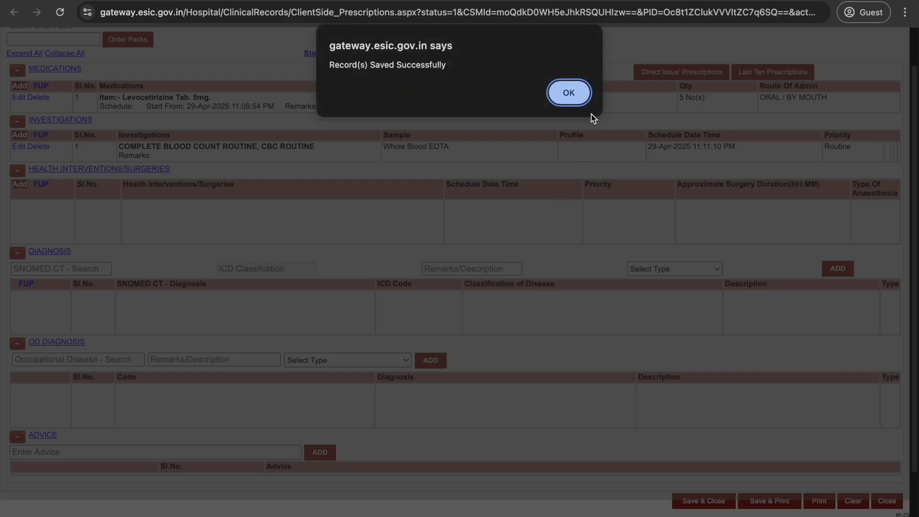
click(568, 93)
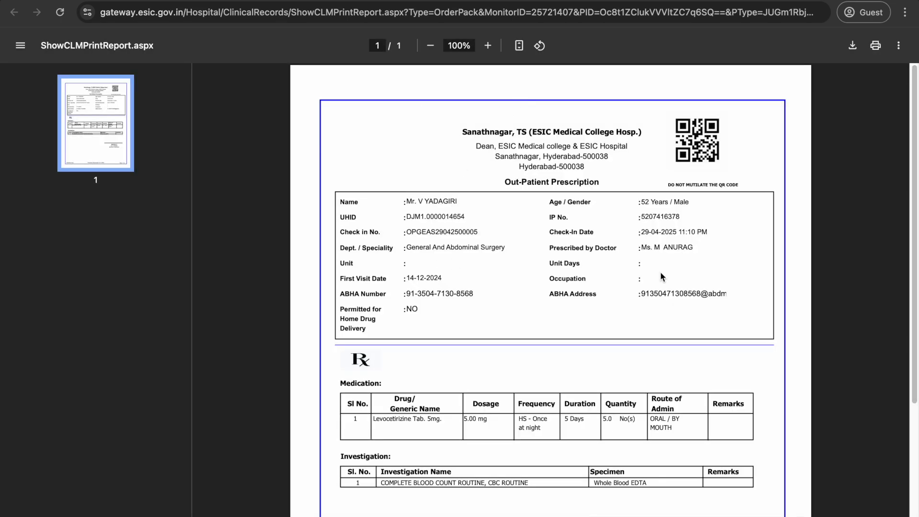
drag(404, 200, 639, 314)
click(642, 326)
drag(374, 405, 461, 463)
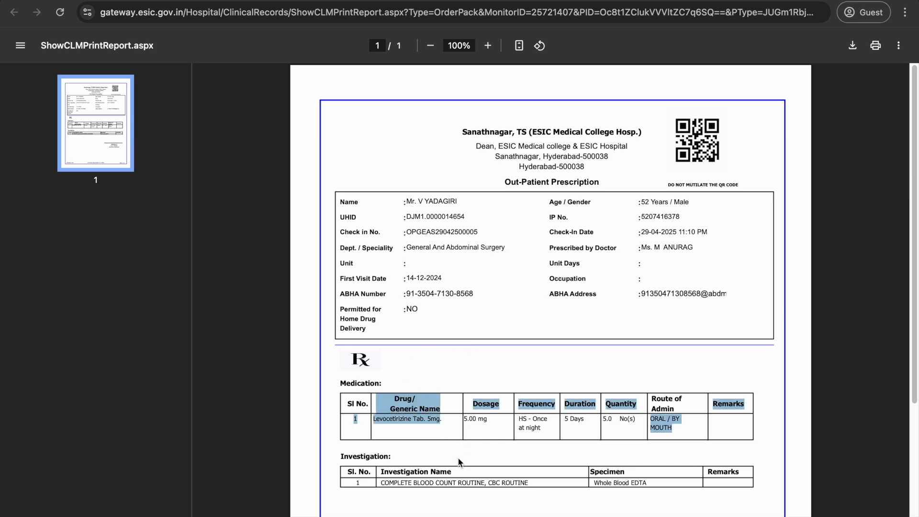
drag(380, 479, 650, 498)
click(753, 428)
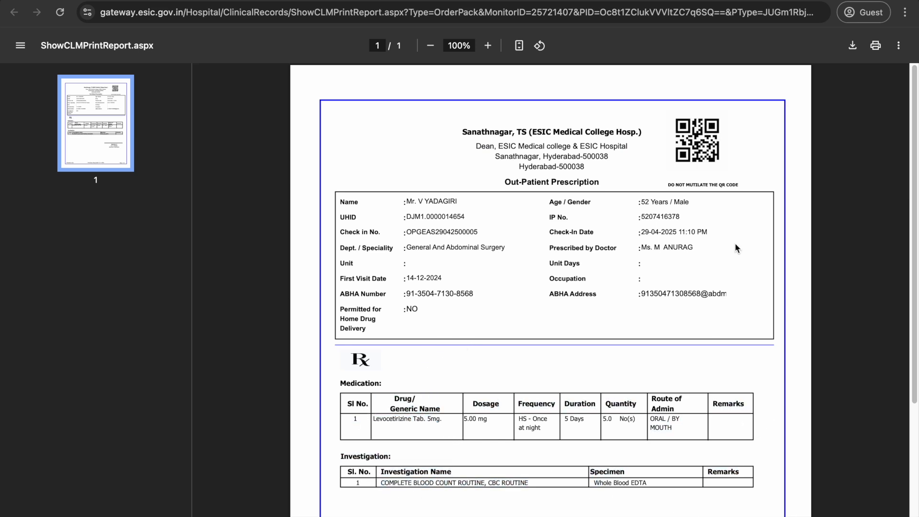
scroll(803, 239, down, 5)
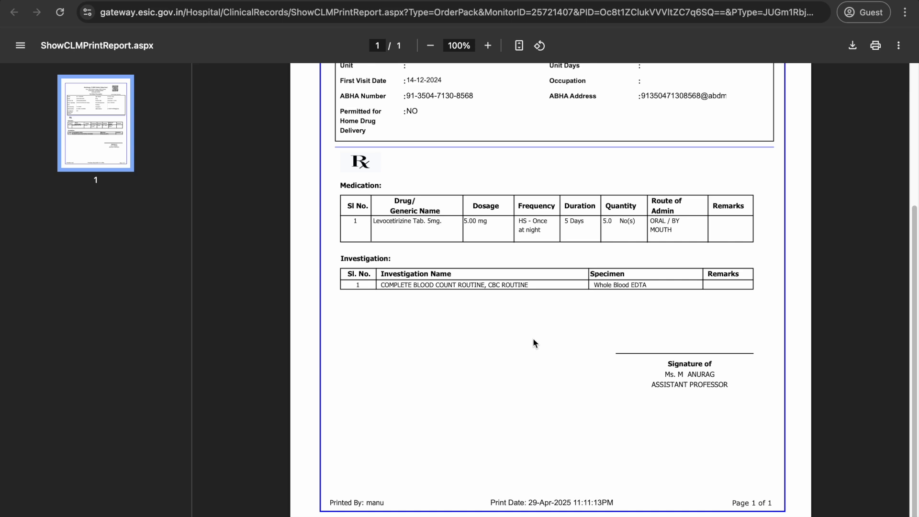
scroll(537, 340, up, 5)
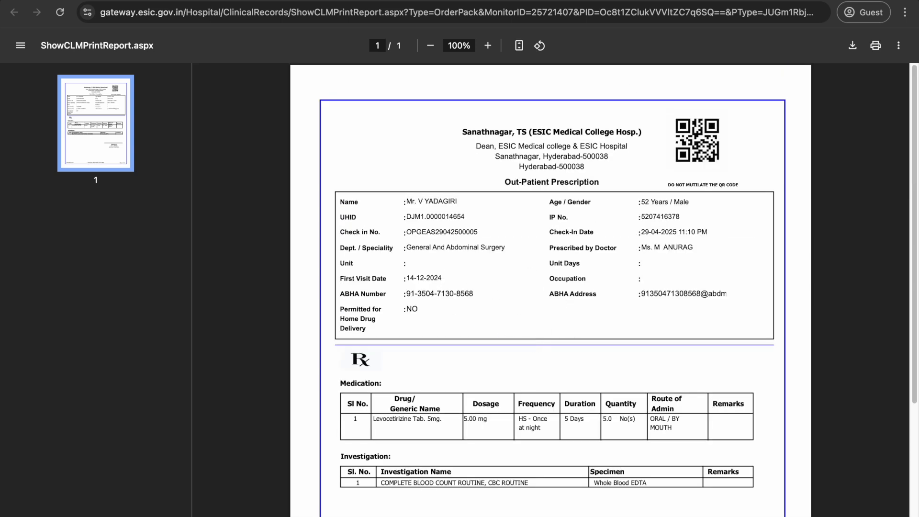
Close the print report and prescription windows and step back through the patient's case sheet history
key(super+w)
key(super+w)
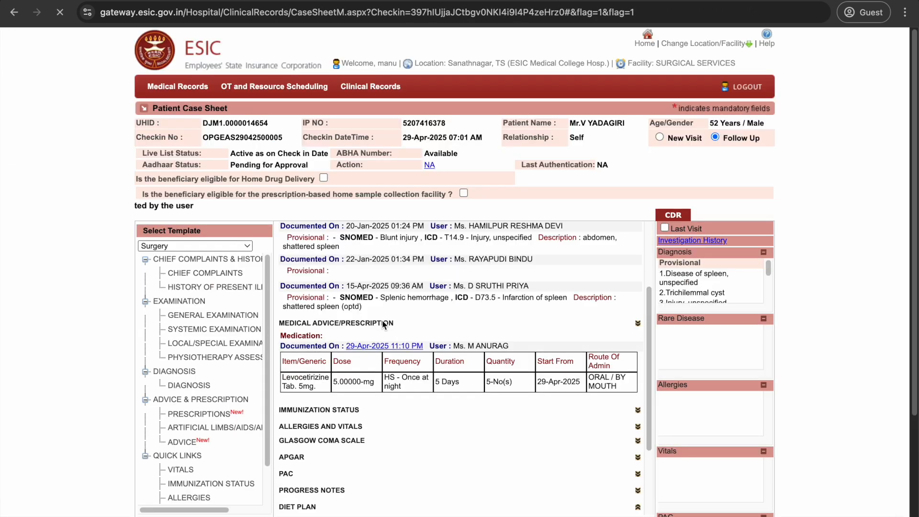
right_click(94, 188)
click(103, 214)
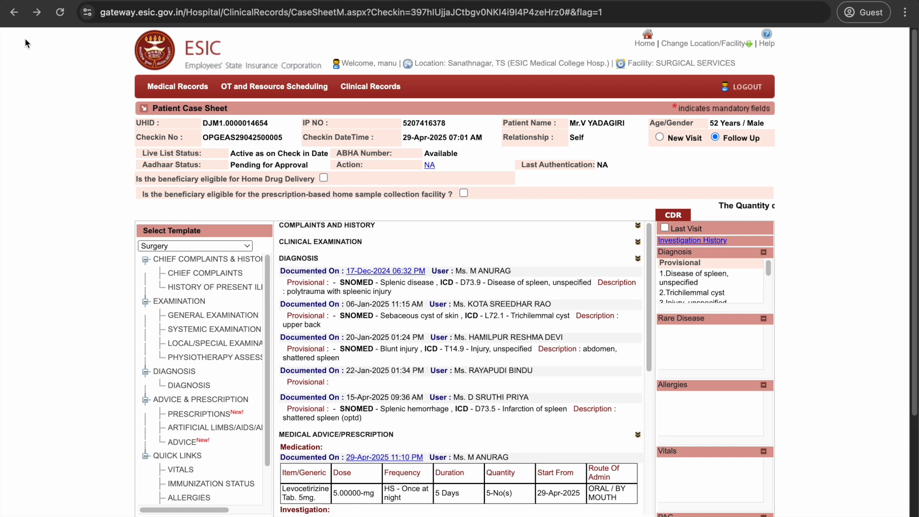
click(19, 17)
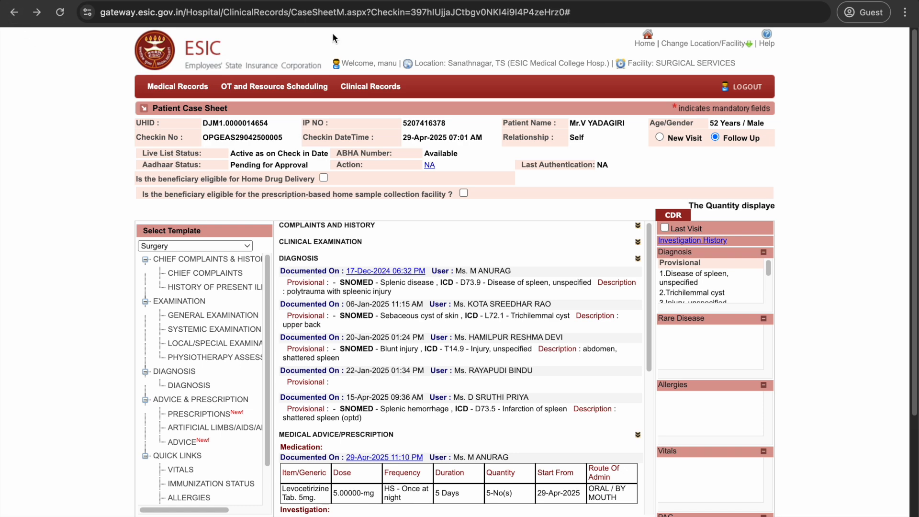
Look over the case sheet's recorded prescription and return to the Specialization consultation worklist
mouse_move(386, 87)
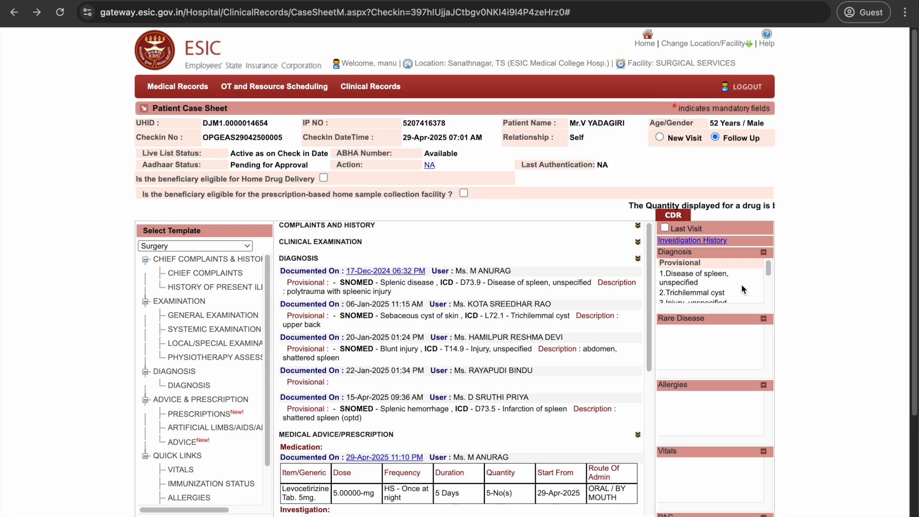
scroll(739, 280, down, 3)
scroll(740, 283, up, 2)
scroll(871, 325, down, 3)
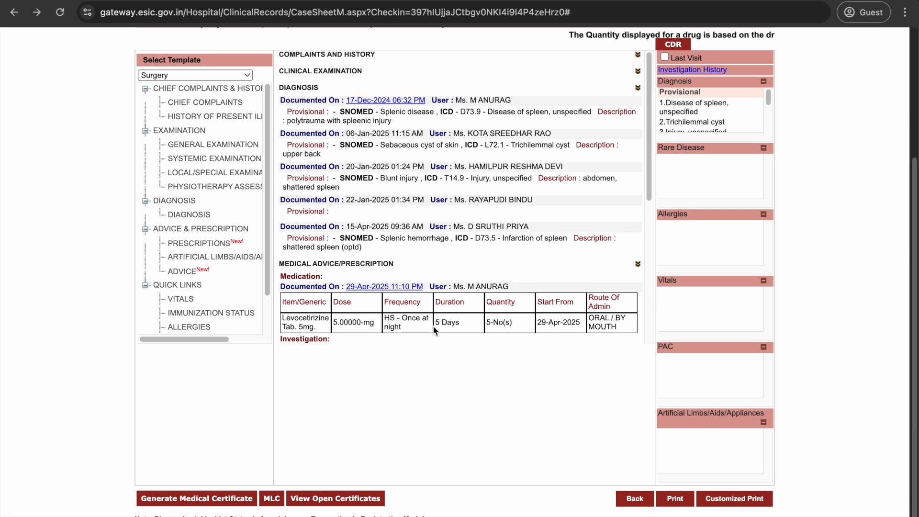
scroll(436, 330, up, 3)
click(388, 118)
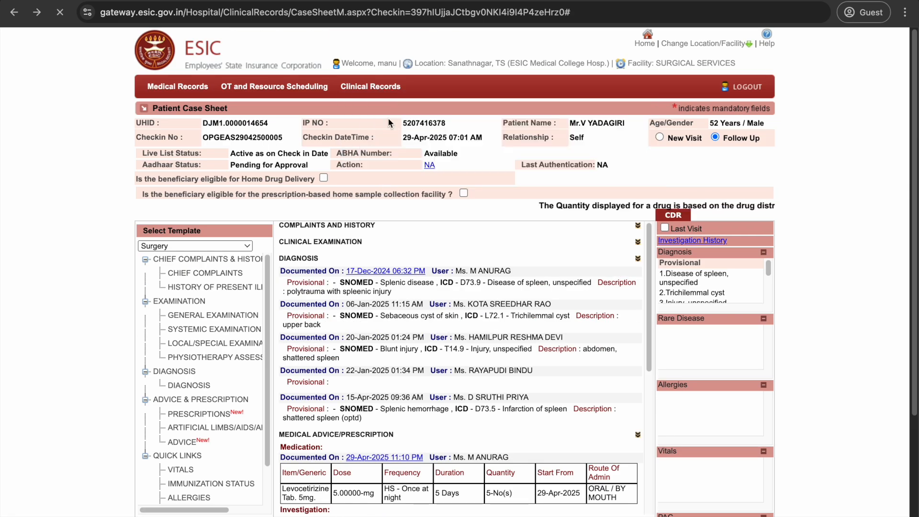
scroll(594, 329, down, 5)
scroll(594, 328, up, 5)
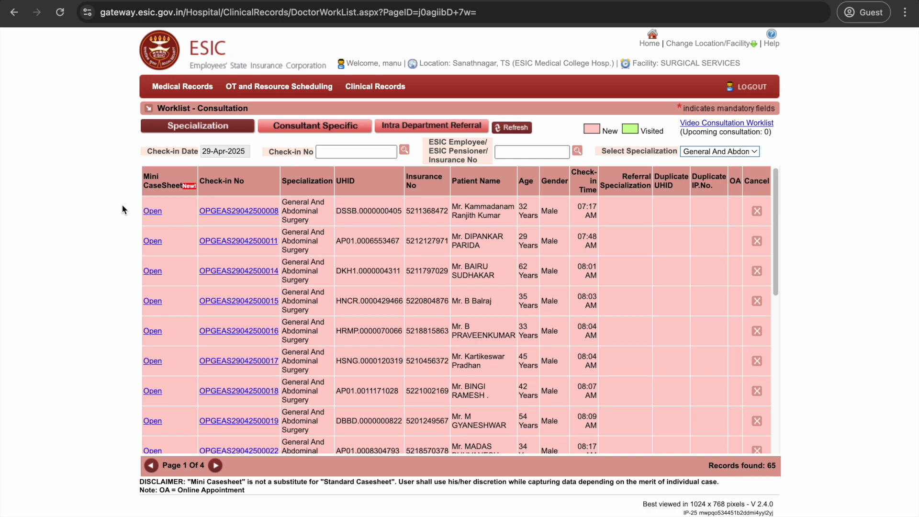
Open the mini casesheet of the first listed patient and save it with the description left blank
click(152, 213)
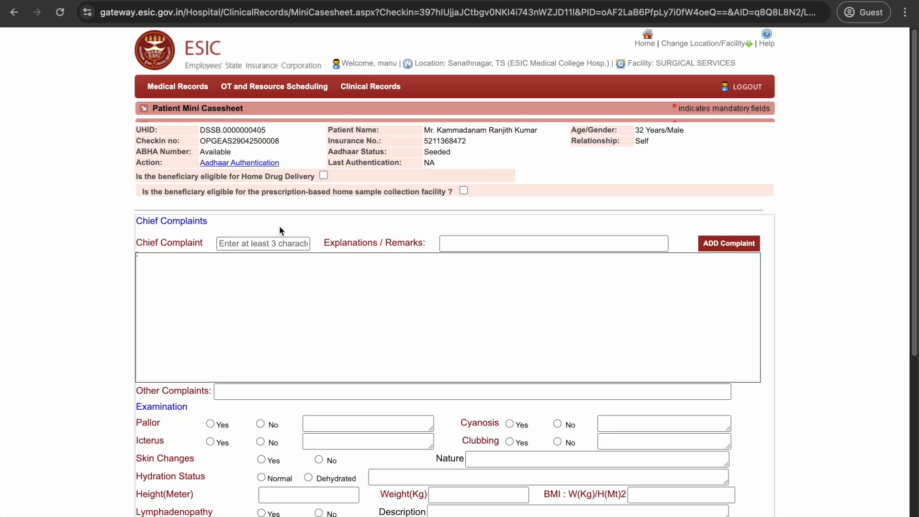
scroll(102, 305, down, 6)
click(259, 486)
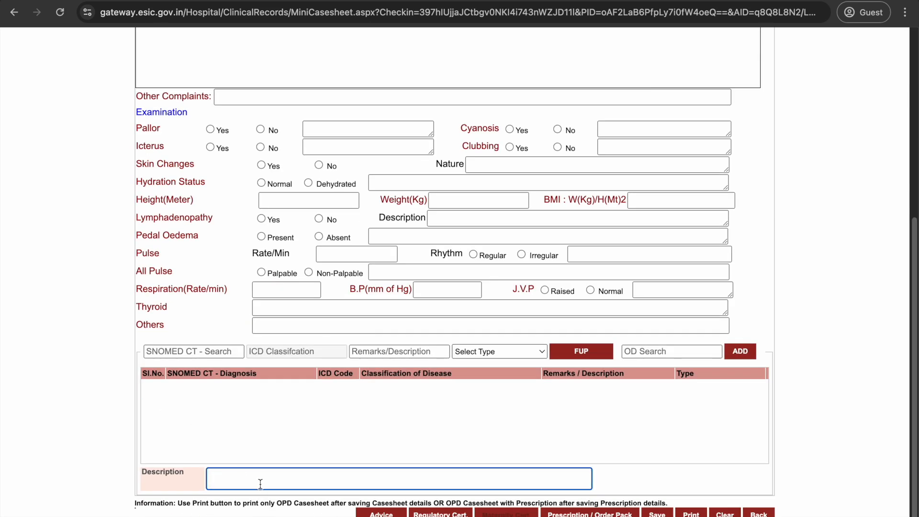
click(657, 515)
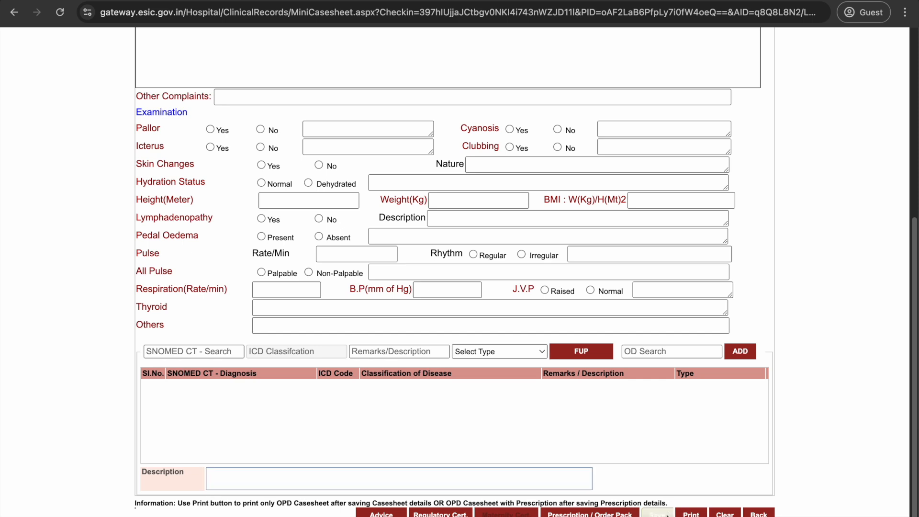
Acknowledge the saved casesheet, return to the worklist, and check the visited patients in the Consultant Specific list before going back to Specialization
click(455, 318)
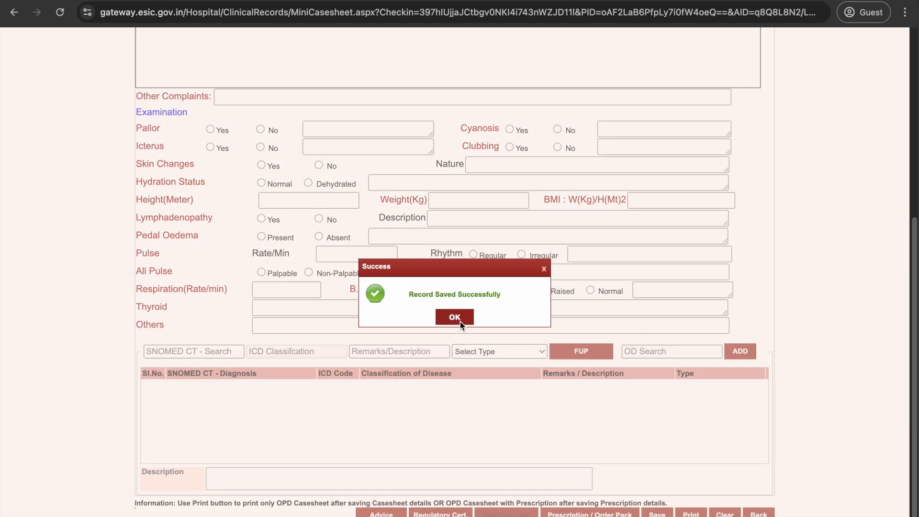
click(17, 13)
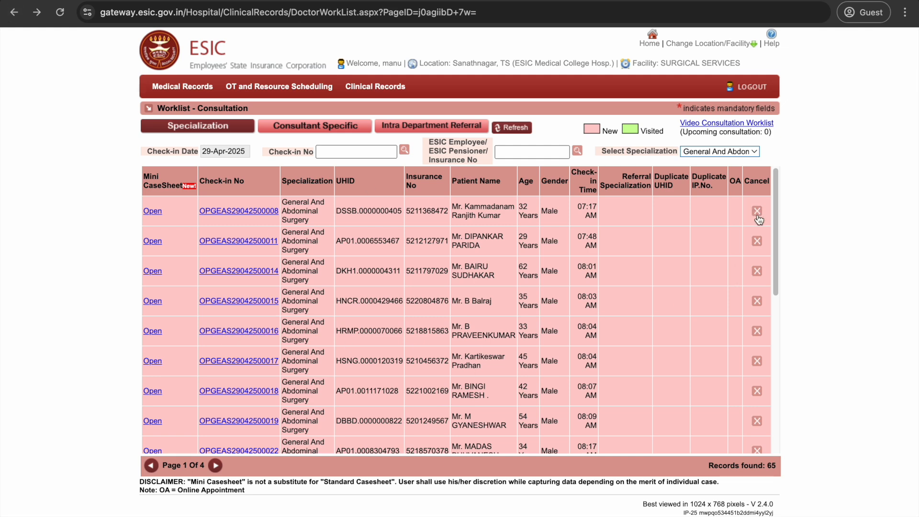
click(338, 130)
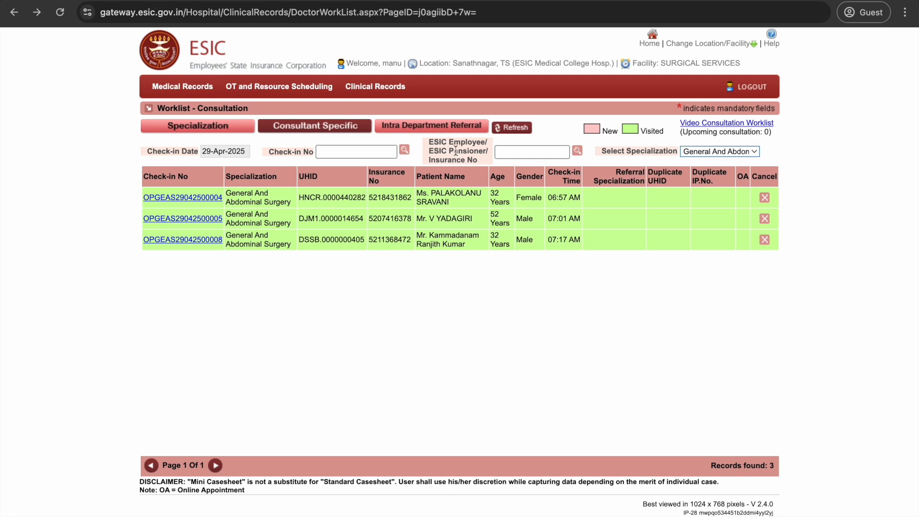
drag(415, 189, 518, 325)
click(456, 260)
click(205, 126)
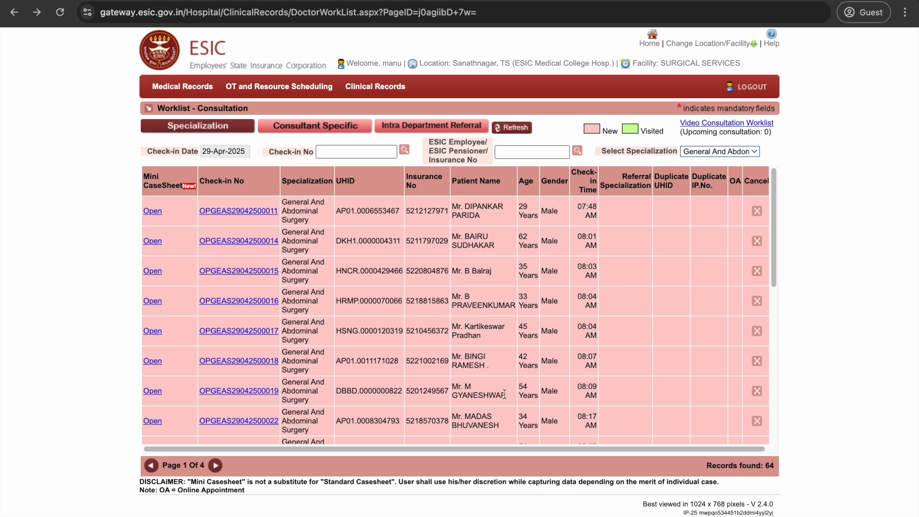
Check the Intra Department Referral worklist, dismiss its message and return to the Specialization worklist
click(432, 126)
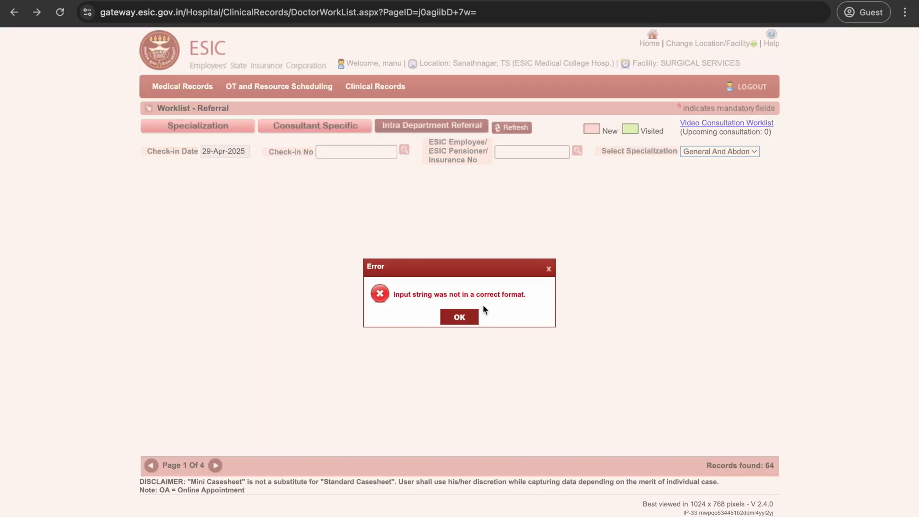
click(469, 324)
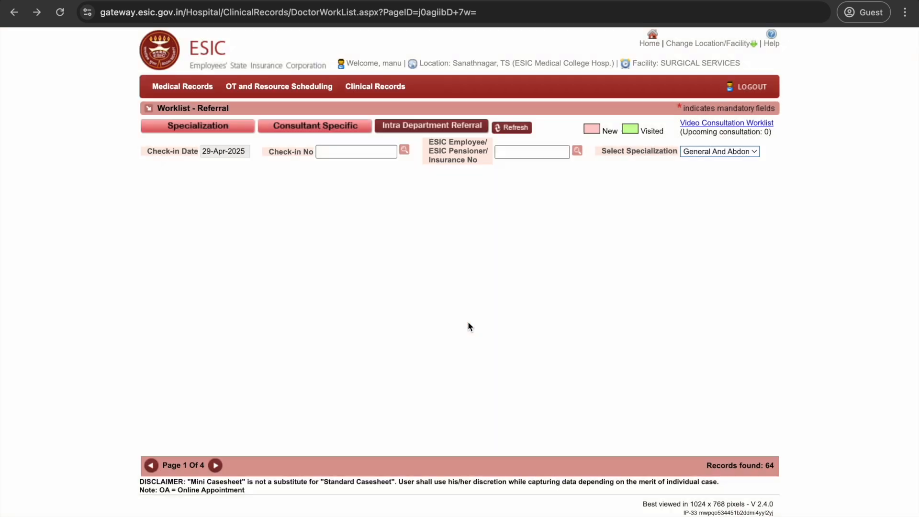
click(231, 128)
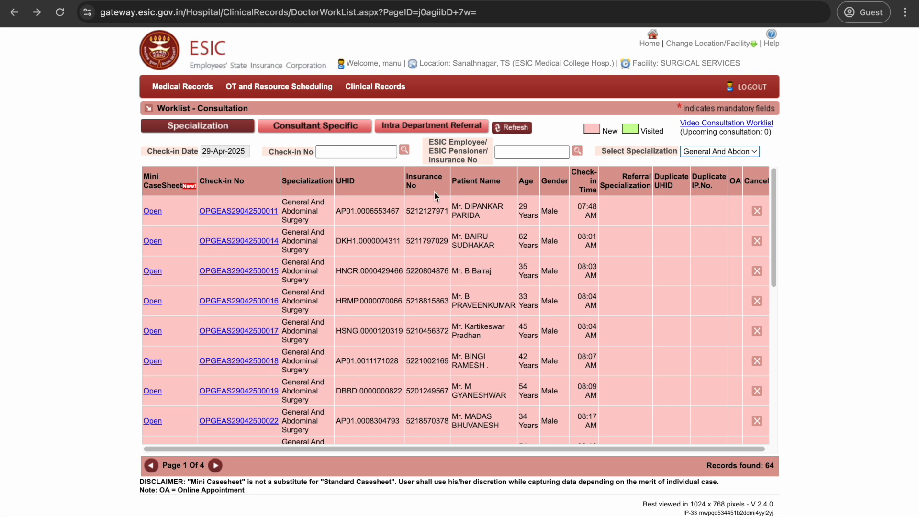
Refresh the Specialization worklist and look through the patients listed for General And Abdominal Surgery
click(522, 132)
scroll(259, 356, down, 6)
scroll(394, 332, up, 6)
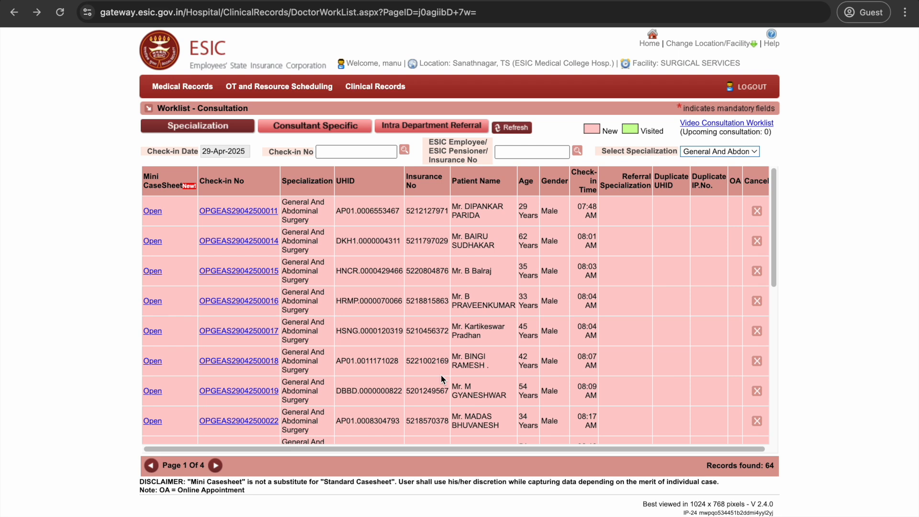